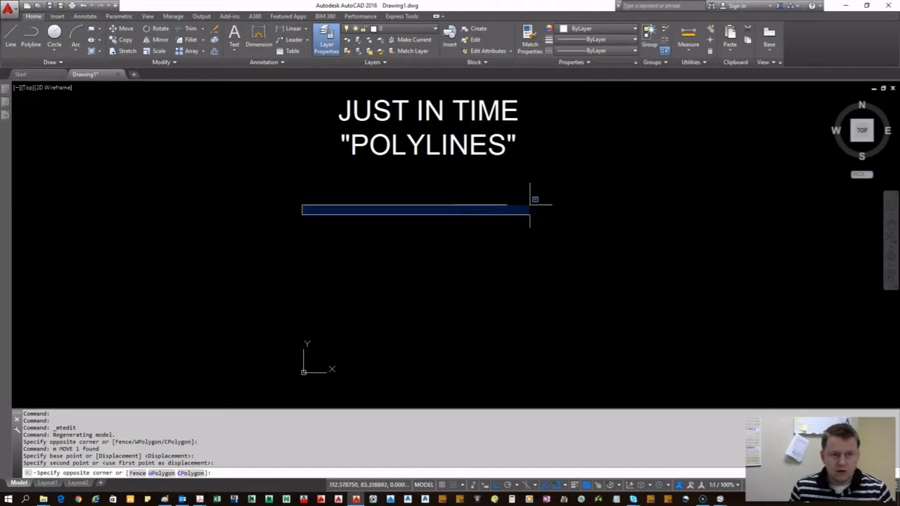
# Step: Draw a horizontal line about 166 units long below the title text and select it to check its grips
pyautogui.click(530, 206)
pyautogui.write('l')
pyautogui.press('Return')
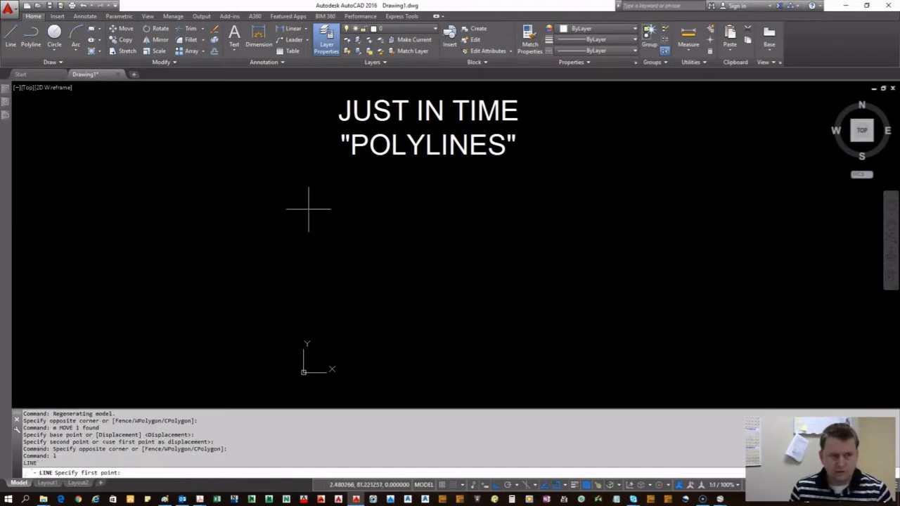
pyautogui.click(270, 215)
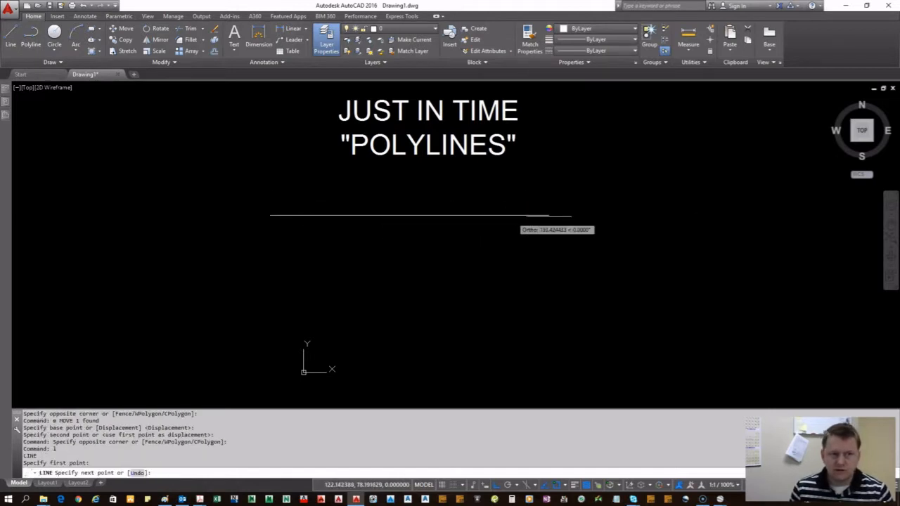
pyautogui.click(602, 204)
pyautogui.rightClick(604, 177)
pyautogui.click(627, 183)
pyautogui.click(442, 251)
pyautogui.click(372, 201)
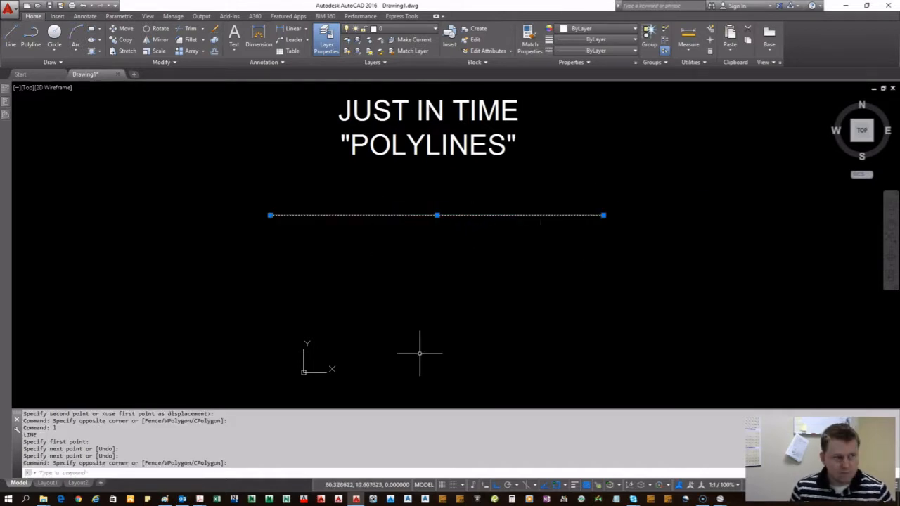
pyautogui.press('Escape')
# Step: Draw a horizontal polyline about 166 units long below the line, with its ends aligned to the line's ends
pyautogui.click(31, 37)
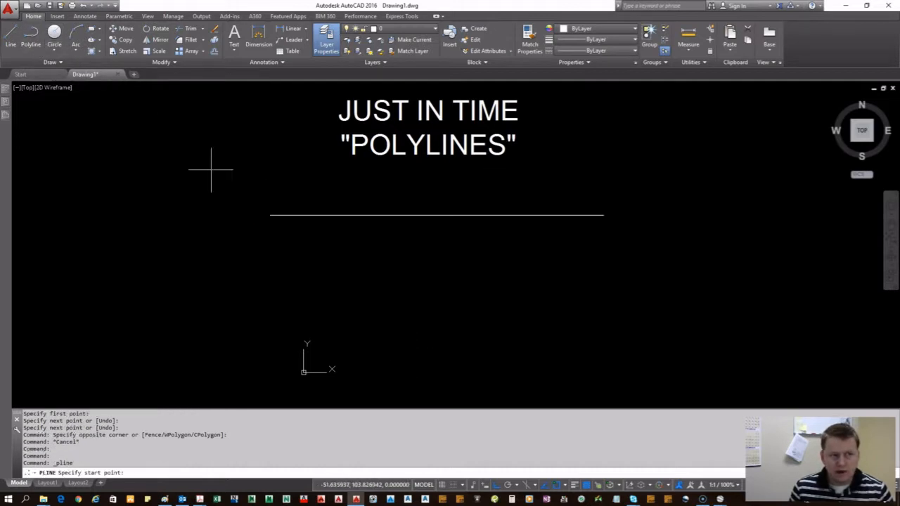
pyautogui.click(270, 271)
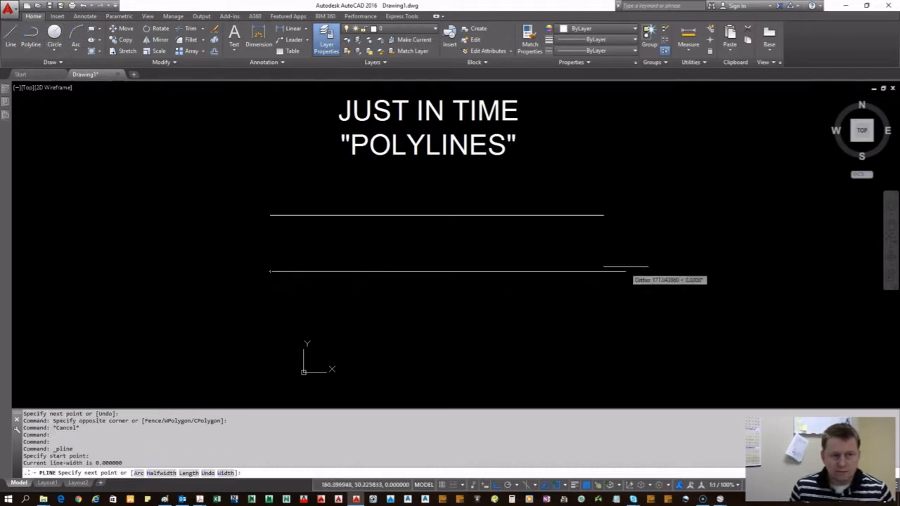
pyautogui.click(604, 254)
pyautogui.press('Return')
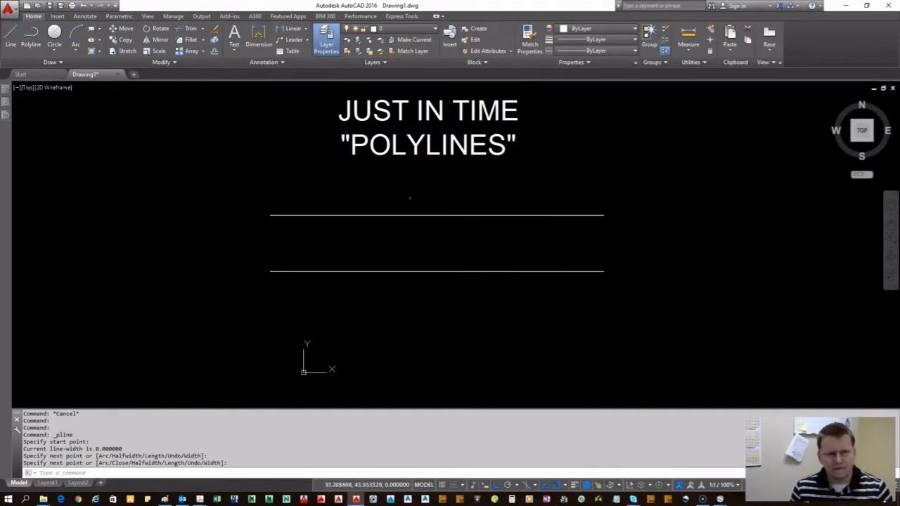
# Step: Select the upper line, open its properties and examine the general and geometry values
pyautogui.click(408, 215)
pyautogui.click(216, 180)
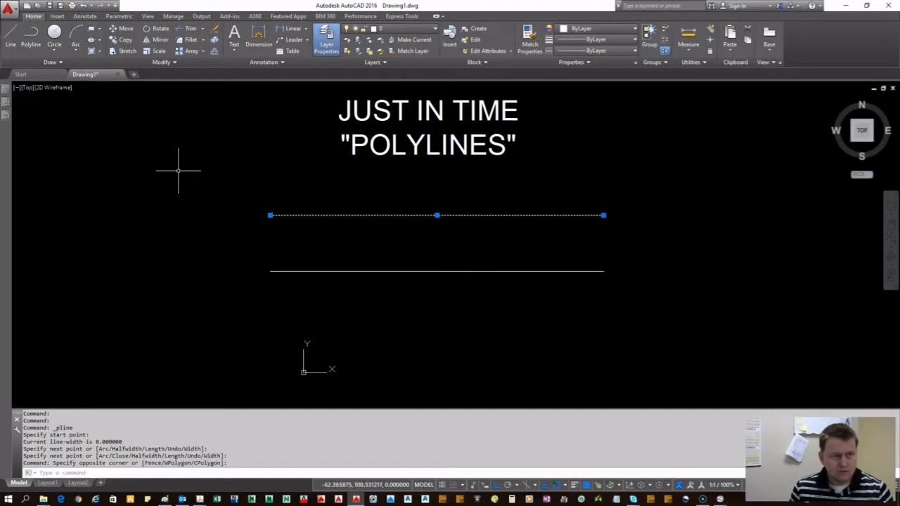
pyautogui.click(17, 98)
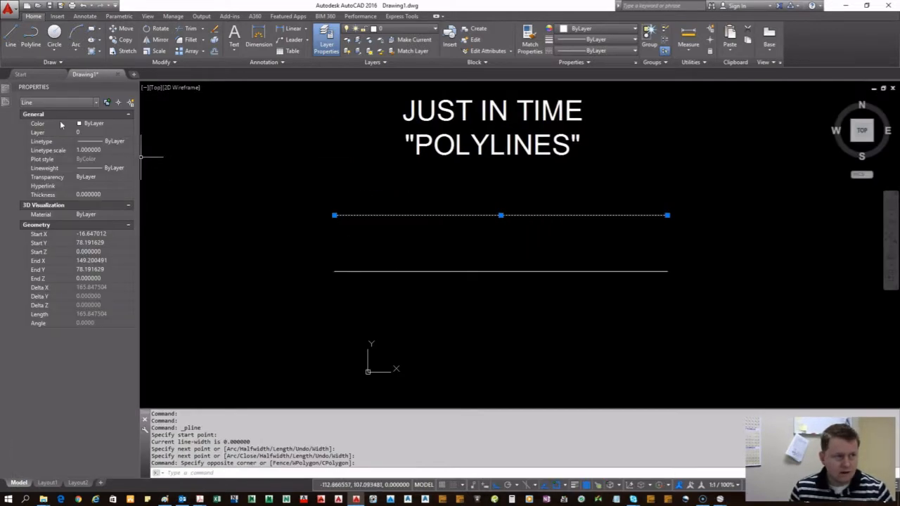
pyautogui.click(327, 39)
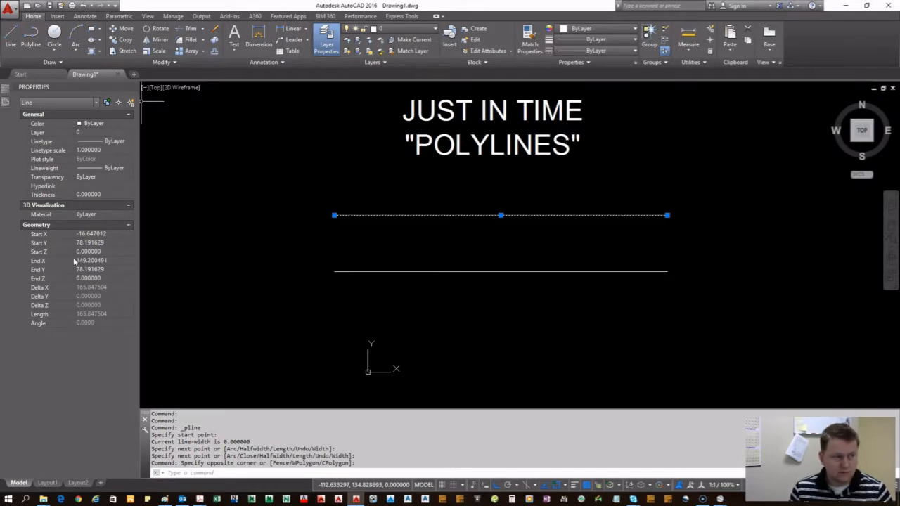
# Step: Examine the lower polyline's properties, including its segment widths and global width, for comparison with the line
pyautogui.press('Escape')
pyautogui.click(428, 285)
pyautogui.click(360, 246)
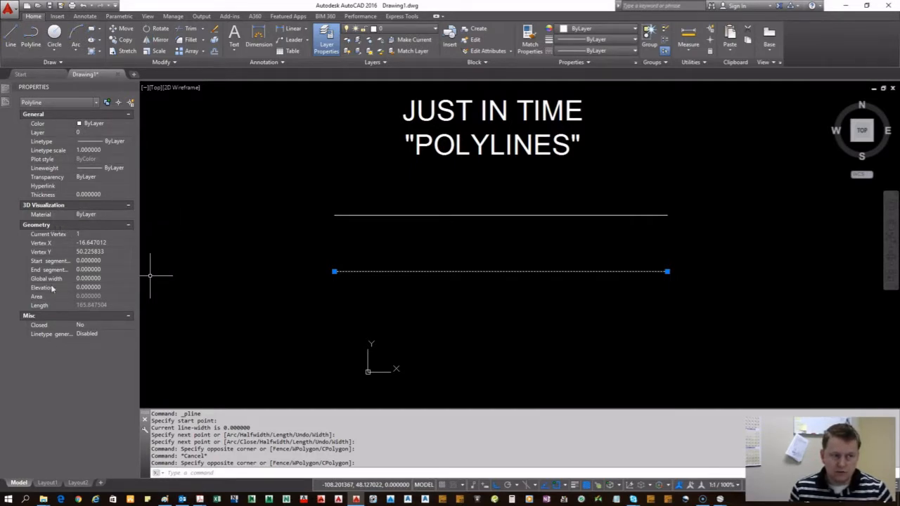
pyautogui.press('Escape')
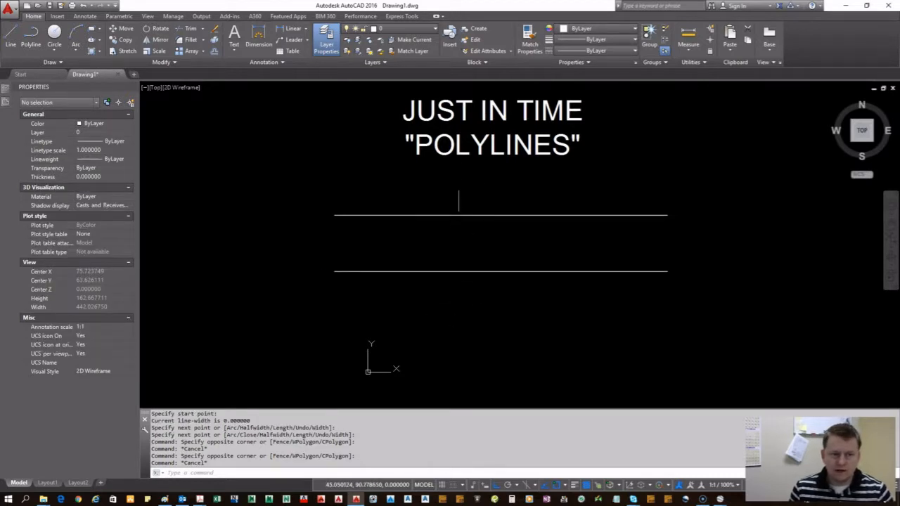
# Step: Set the lower polyline's global width to 1 and deselect it
pyautogui.click(438, 292)
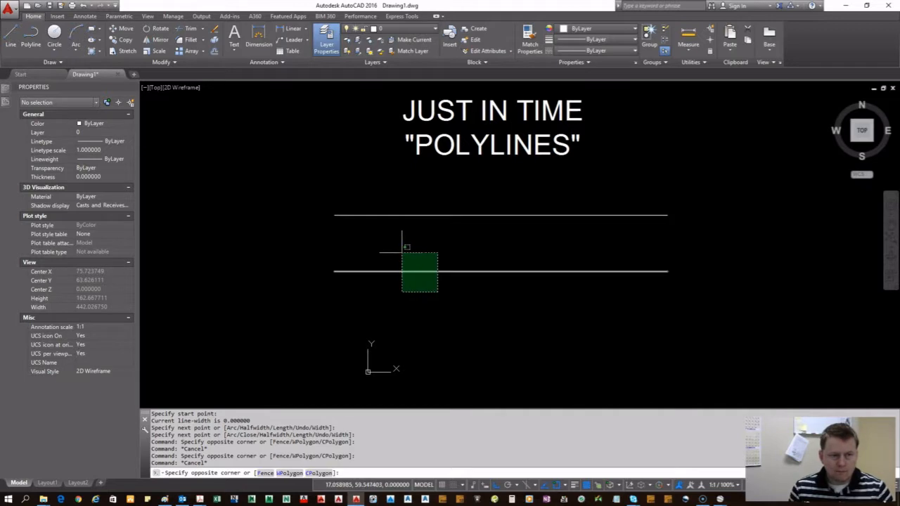
pyautogui.click(402, 247)
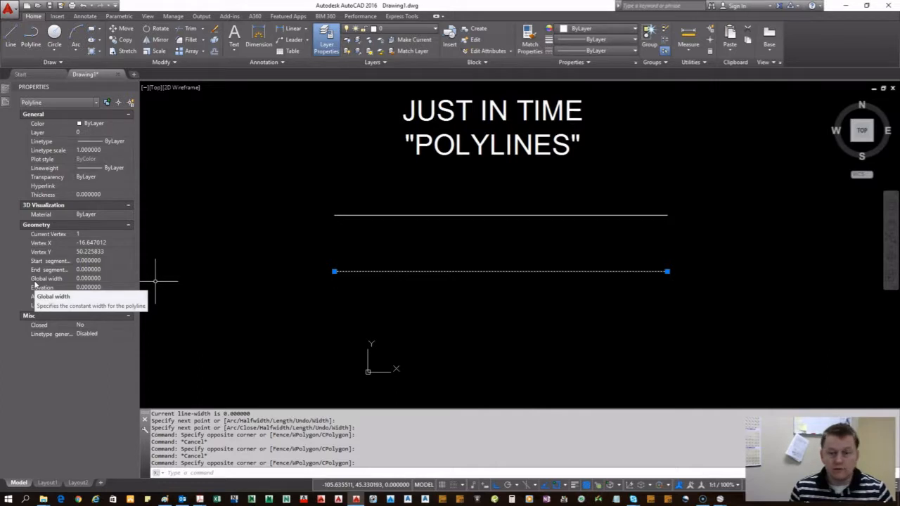
pyautogui.click(90, 280)
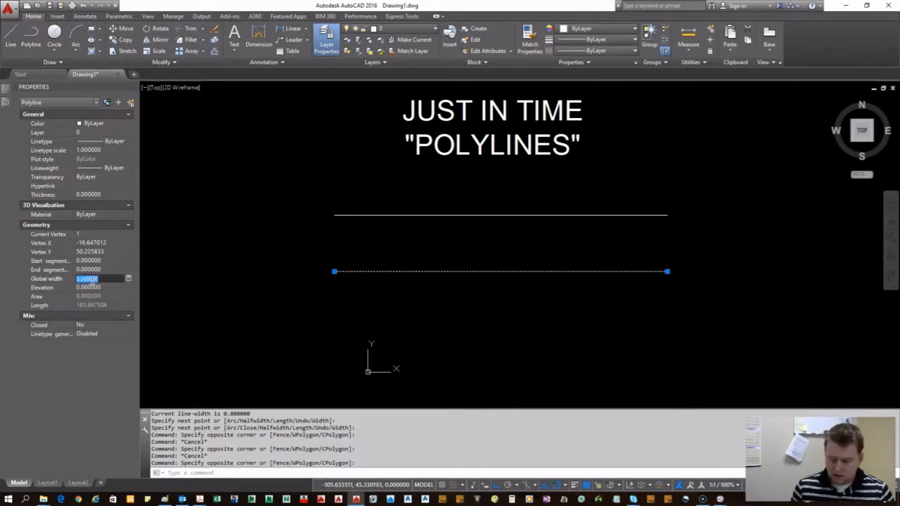
pyautogui.click(92, 287)
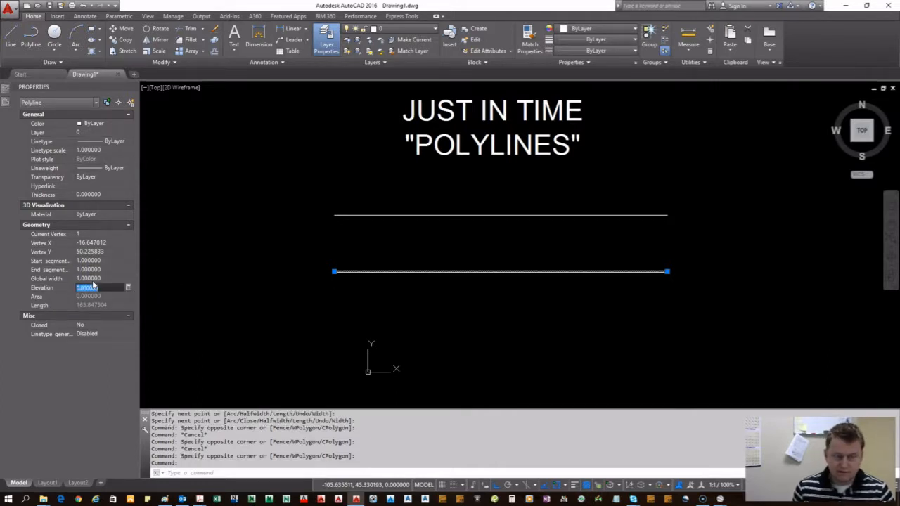
pyautogui.press('Escape')
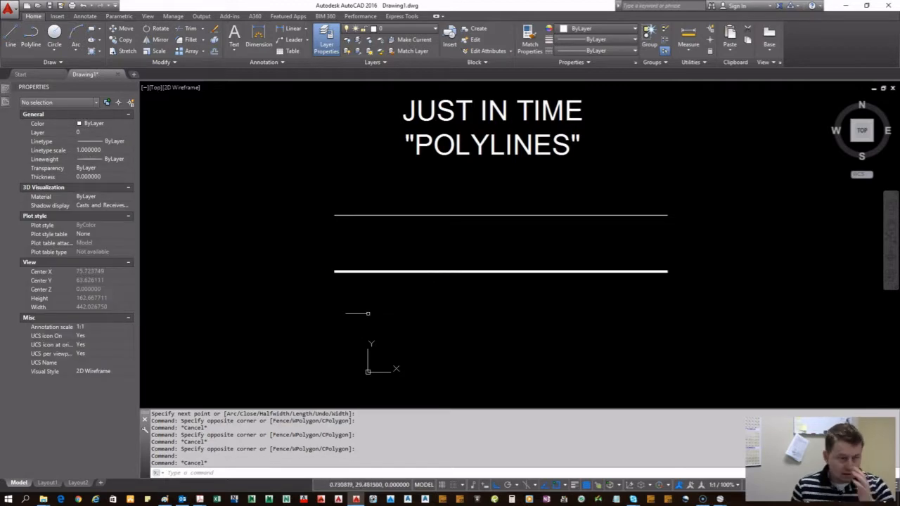
# Step: Set the upper line's lineweight to 0.40 mm and deselect it
pyautogui.click(442, 225)
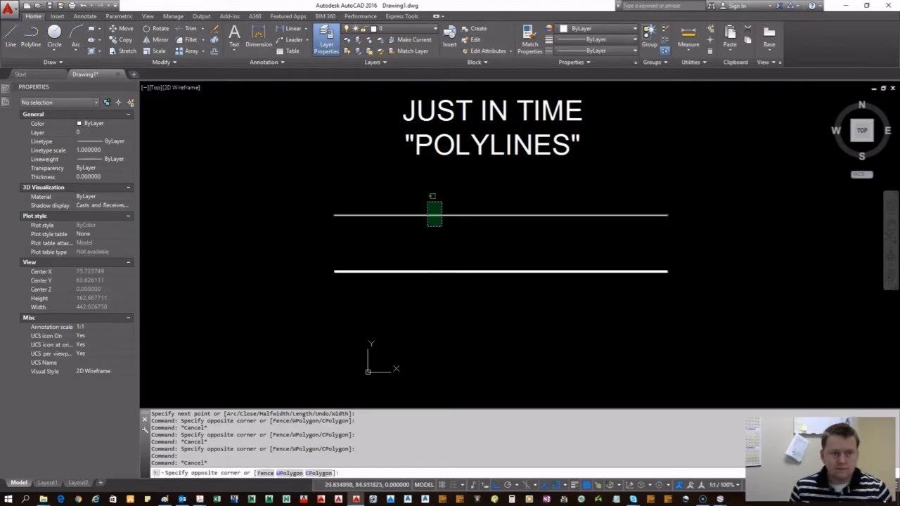
pyautogui.click(427, 202)
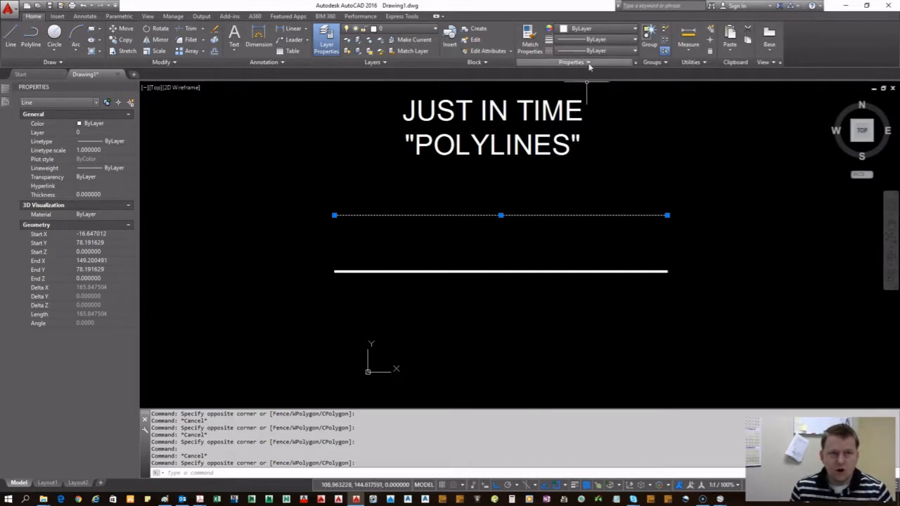
pyautogui.click(594, 40)
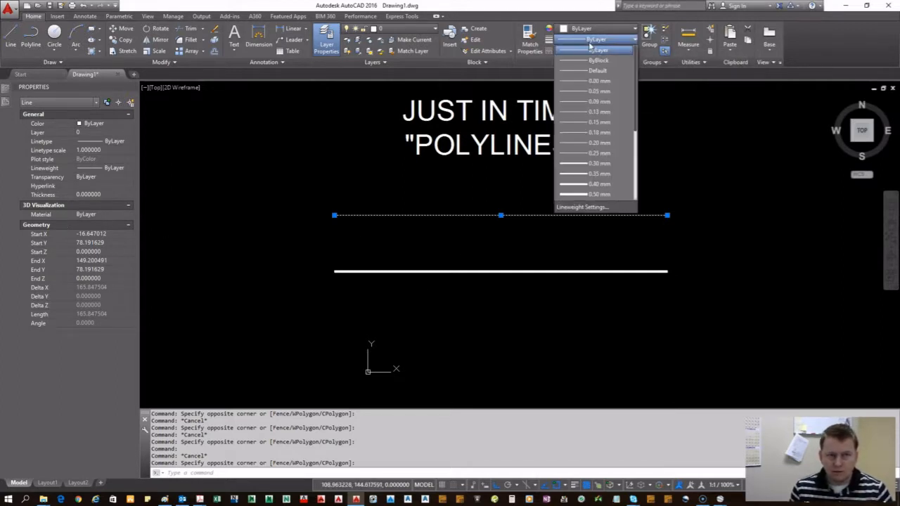
pyautogui.click(578, 184)
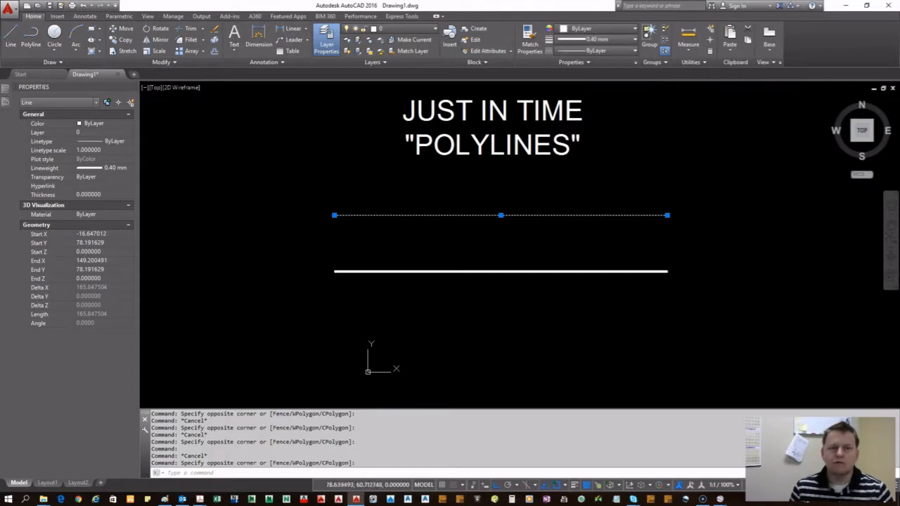
pyautogui.press('Escape')
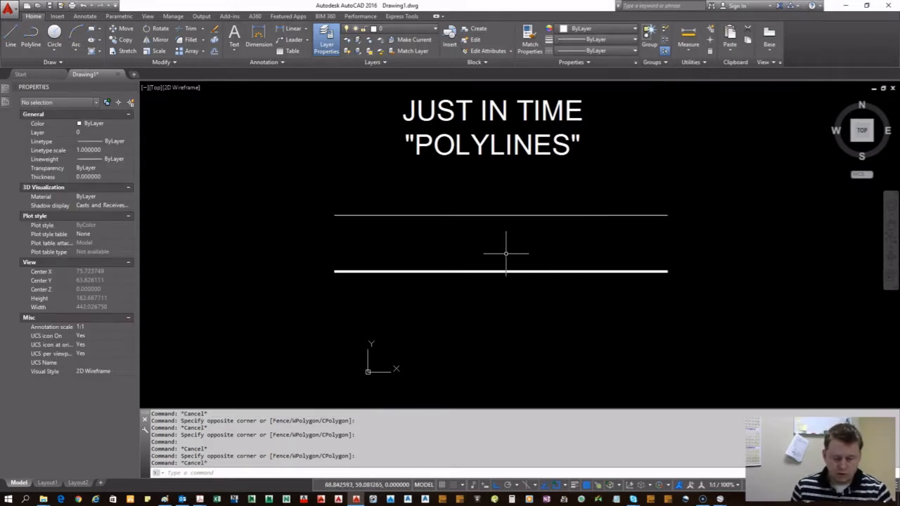
# Step: Open the plot settings for the model and load the <Previous plot> page setup
pyautogui.hotkey('ctrl', 'p')
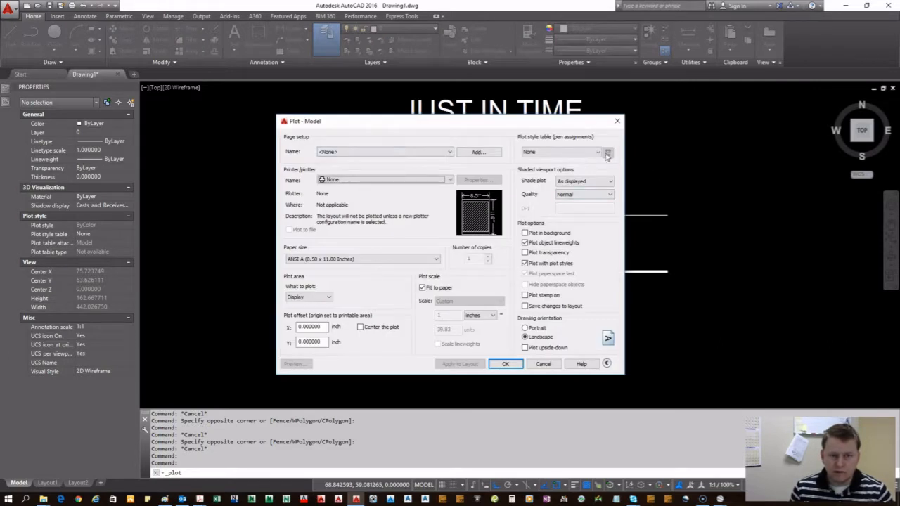
pyautogui.click(366, 152)
pyautogui.click(366, 168)
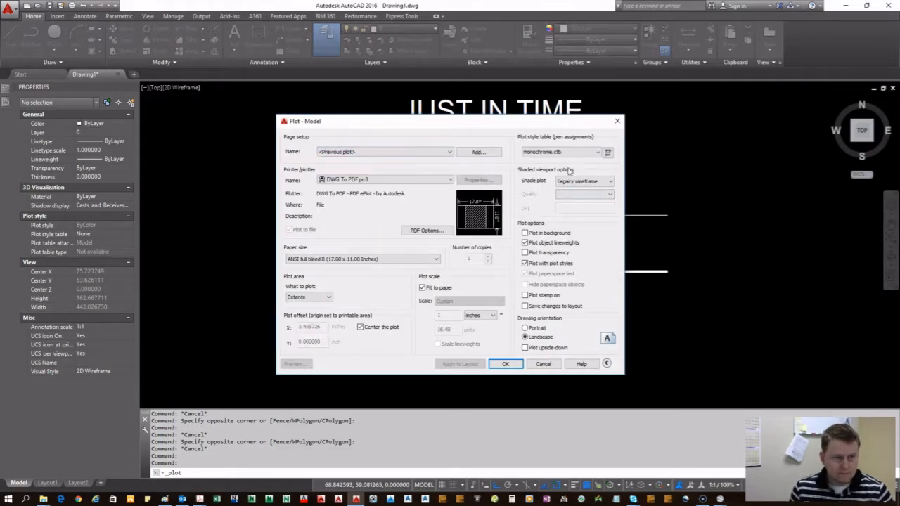
# Step: Look through the available plot style tables, keep monochrome.ctb assigned, and move the plot dialog aside
pyautogui.click(575, 155)
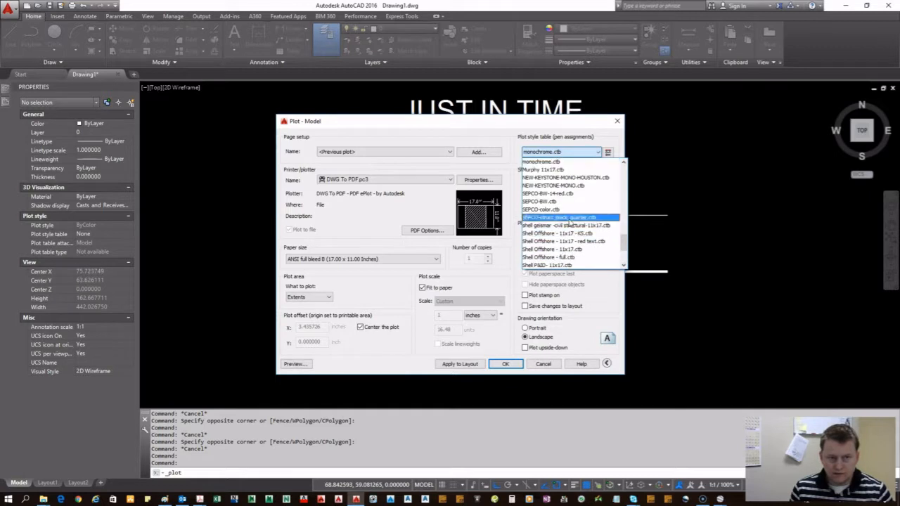
pyautogui.click(559, 162)
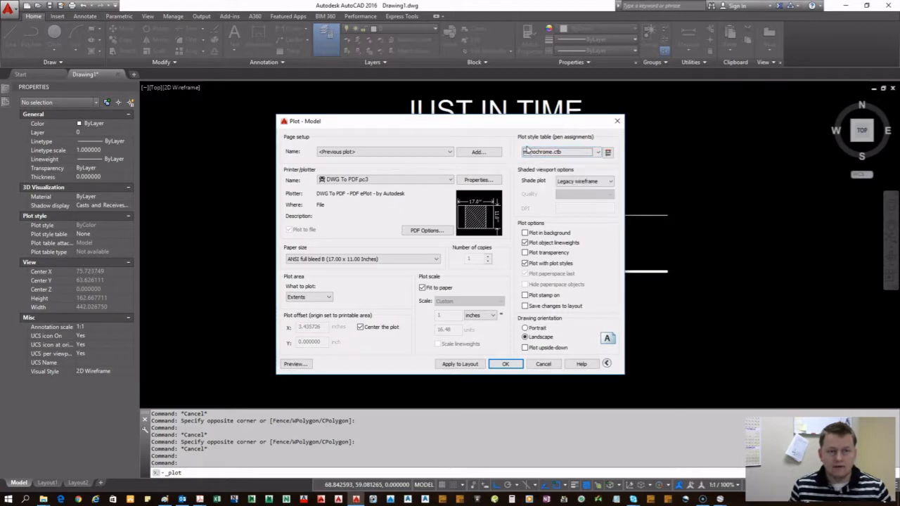
pyautogui.click(564, 153)
pyautogui.scroll(-5, 565, 211)
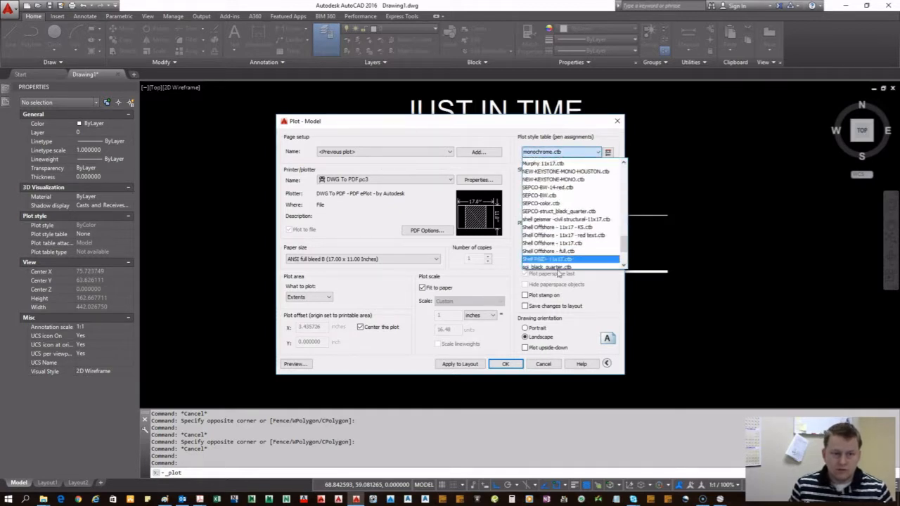
pyautogui.click(583, 137)
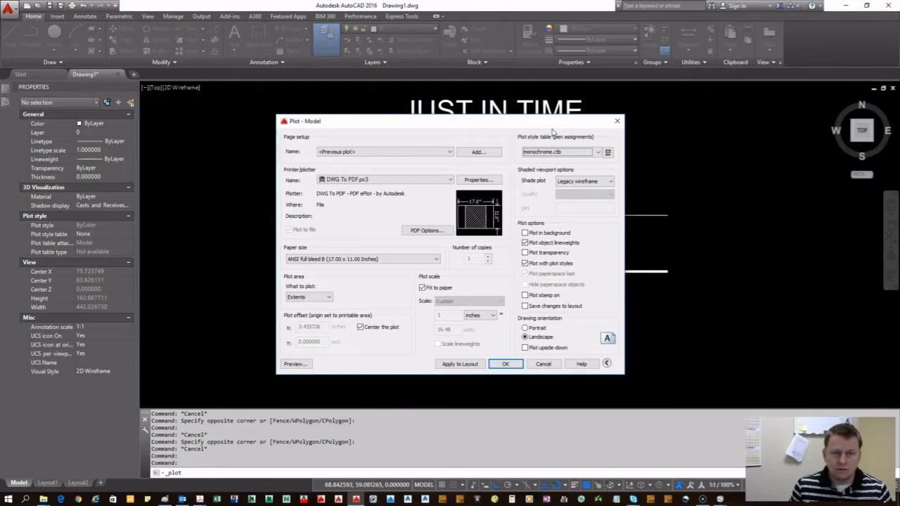
pyautogui.moveTo(551, 127); pyautogui.dragTo(428, 140)
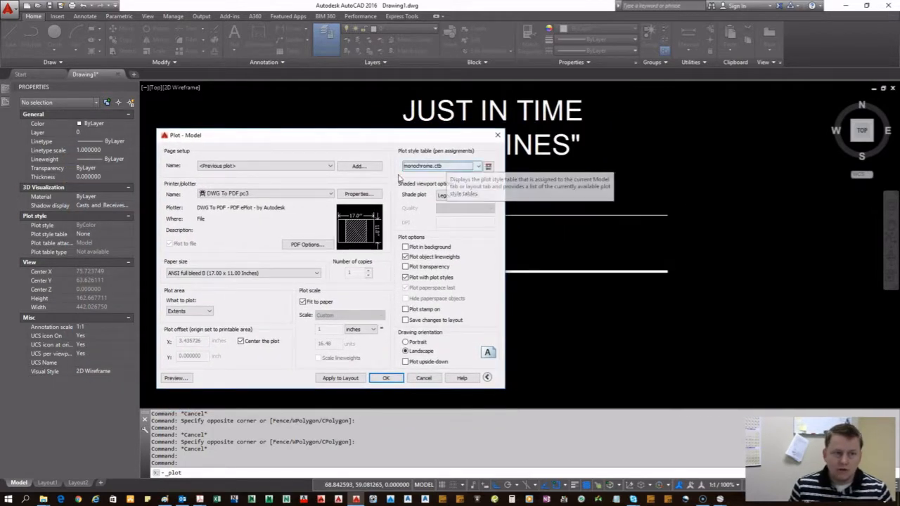
# Step: Open the monochrome.ctb plot style table for editing and review the settings of Colors 2, 4, 6 and 7
pyautogui.click(488, 166)
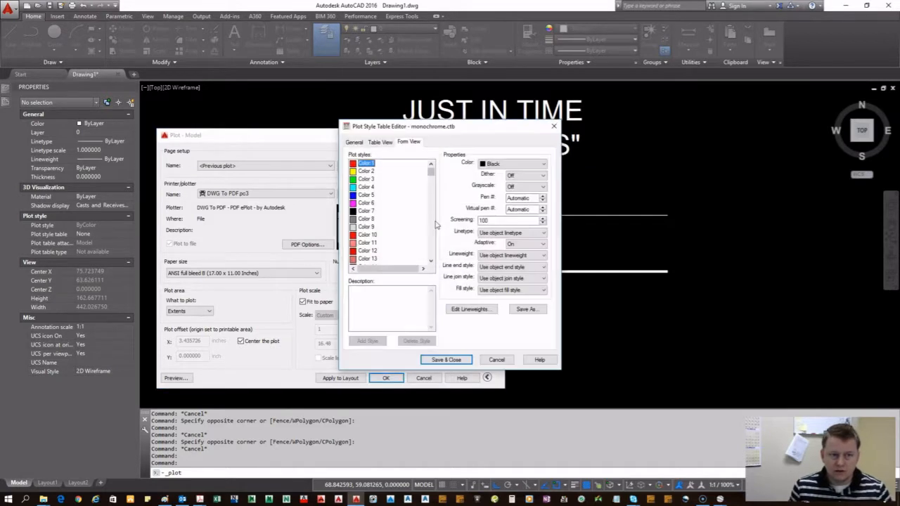
pyautogui.click(367, 172)
pyautogui.click(366, 189)
pyautogui.click(366, 202)
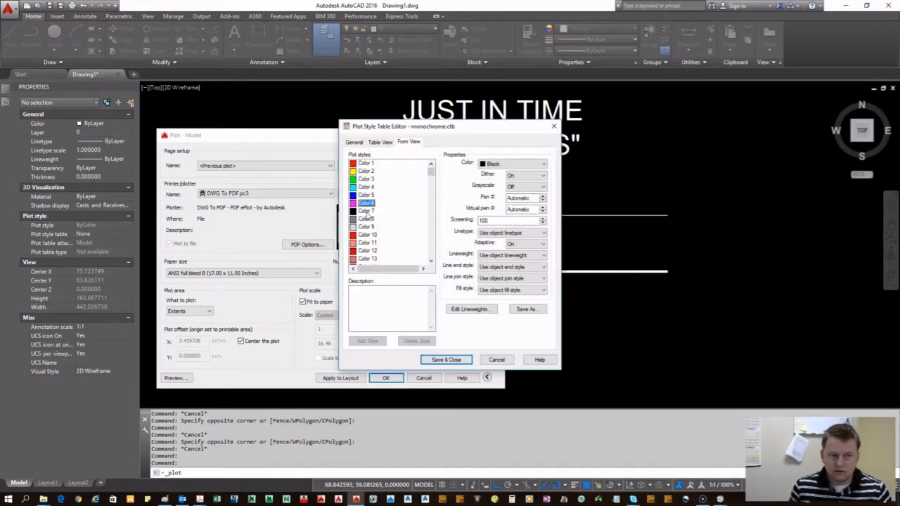
pyautogui.click(367, 213)
# Step: In the table view of monochrome.ctb, set Color 1's lineweight to 0.5000 mm and its plot color to Red
pyautogui.click(382, 142)
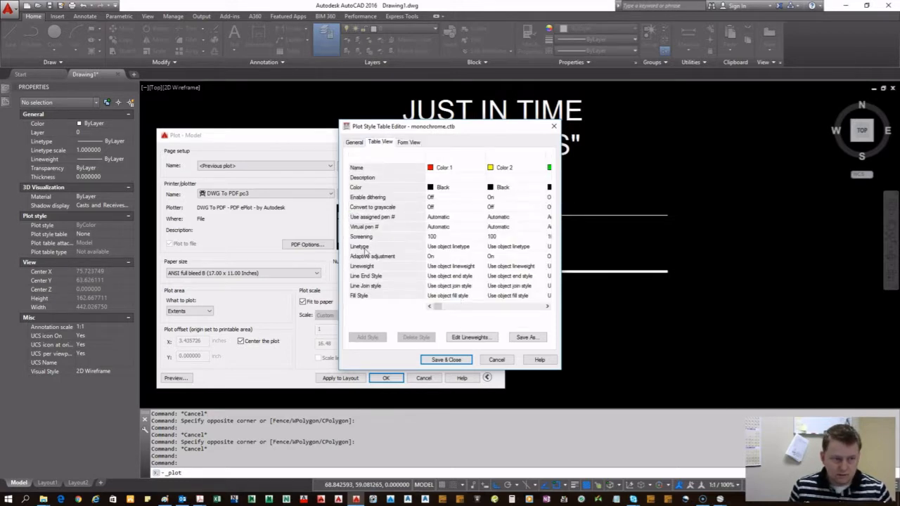
pyautogui.click(436, 267)
pyautogui.click(453, 266)
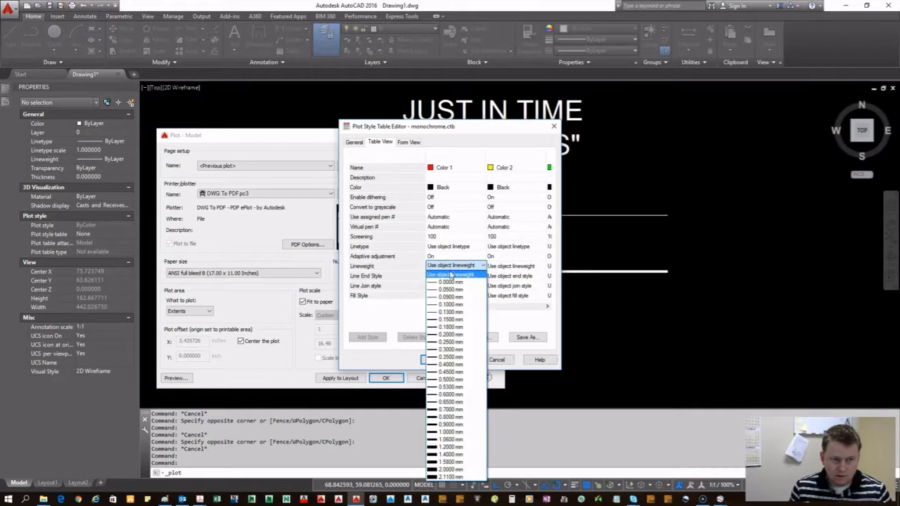
pyautogui.click(457, 382)
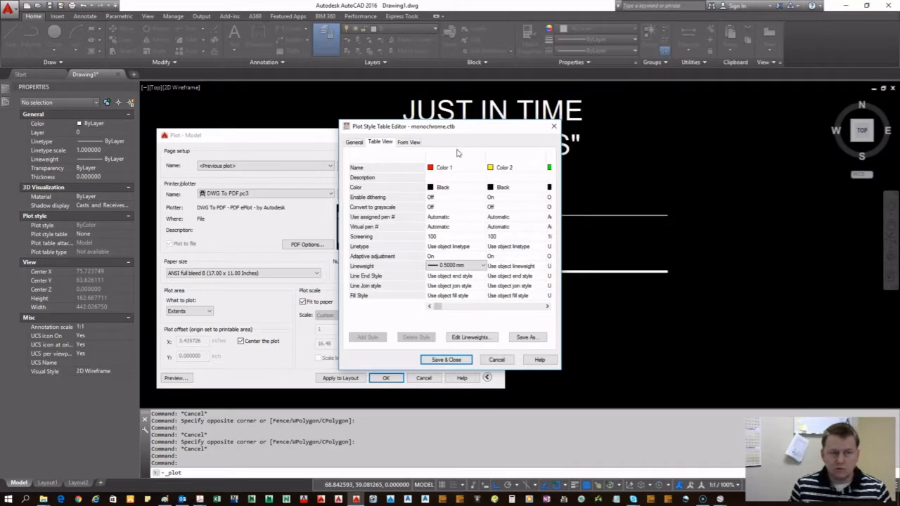
pyautogui.click(442, 187)
pyautogui.click(453, 187)
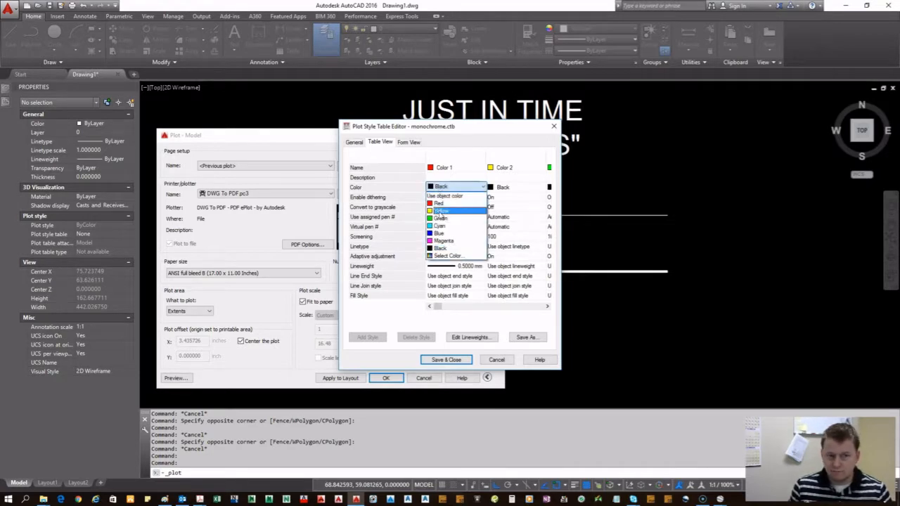
pyautogui.click(457, 208)
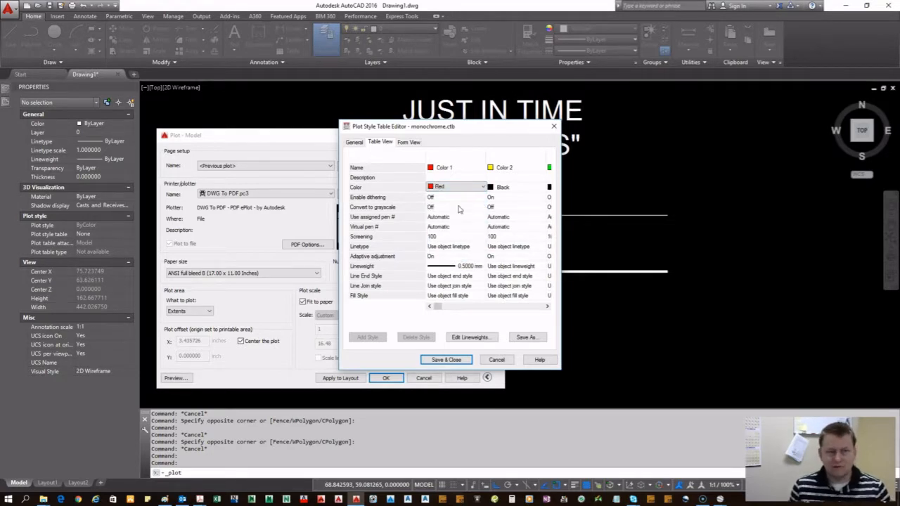
# Step: Set Color 1's plot color to Black in monochrome.ctb and widen the table view to show more color columns
pyautogui.click(473, 186)
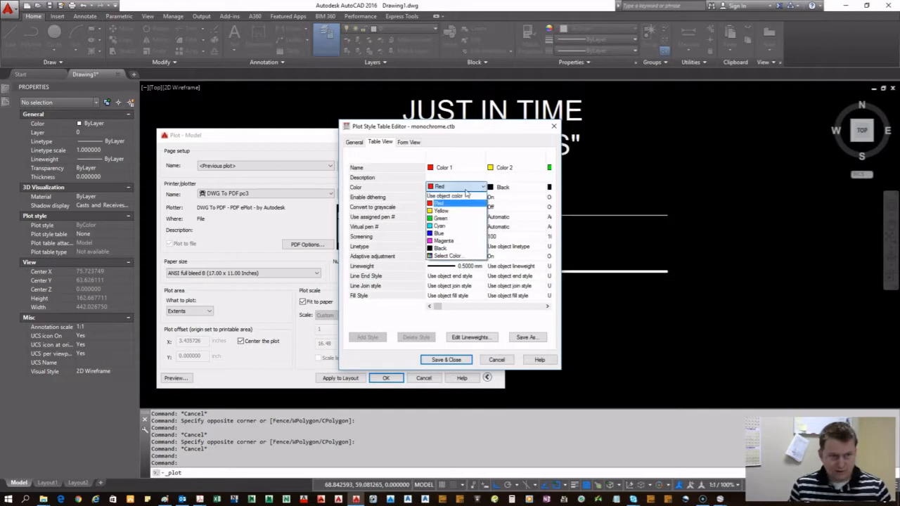
pyautogui.click(443, 249)
pyautogui.moveTo(432, 130); pyautogui.dragTo(382, 169)
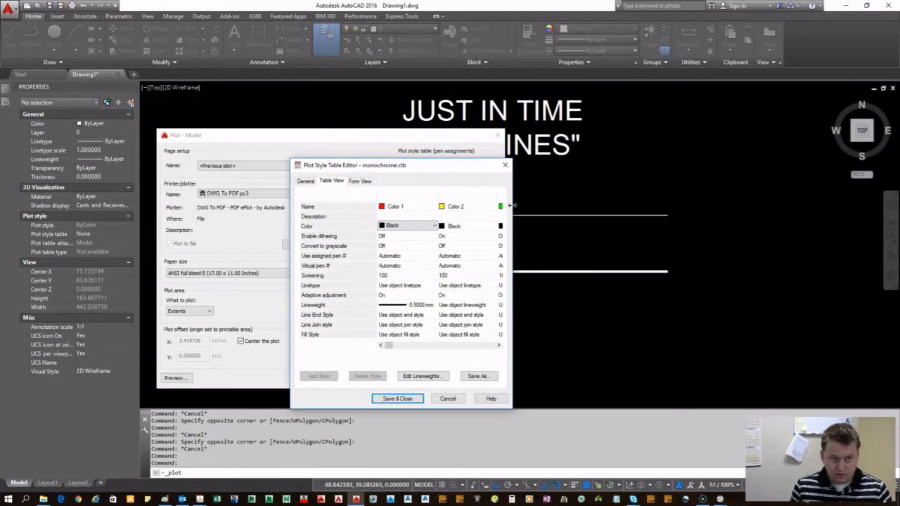
pyautogui.moveTo(513, 205); pyautogui.dragTo(844, 207)
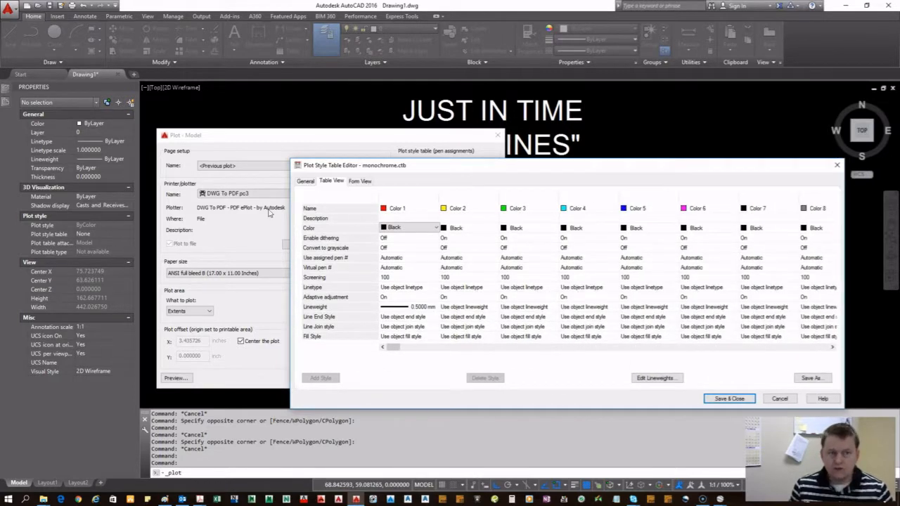
# Step: Close the plot style table editor and leave the plot settings without plotting
pyautogui.click(836, 166)
pyautogui.click(458, 285)
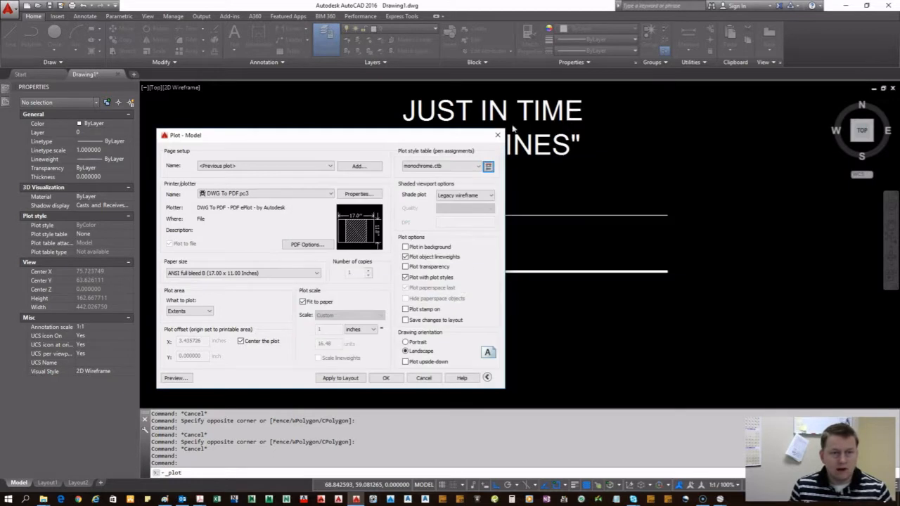
pyautogui.click(498, 135)
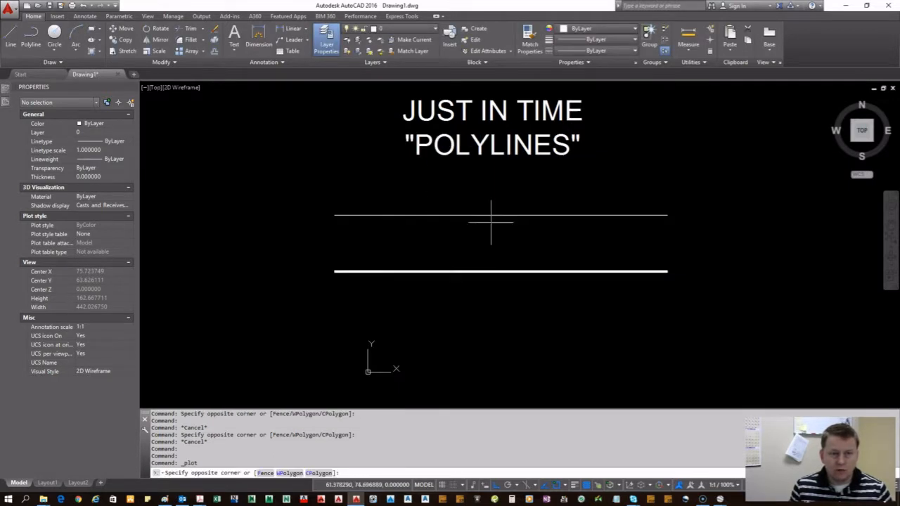
# Step: Select the upper line and the lower wide polyline one after the other to compare their lineweight and width properties
pyautogui.click(413, 186)
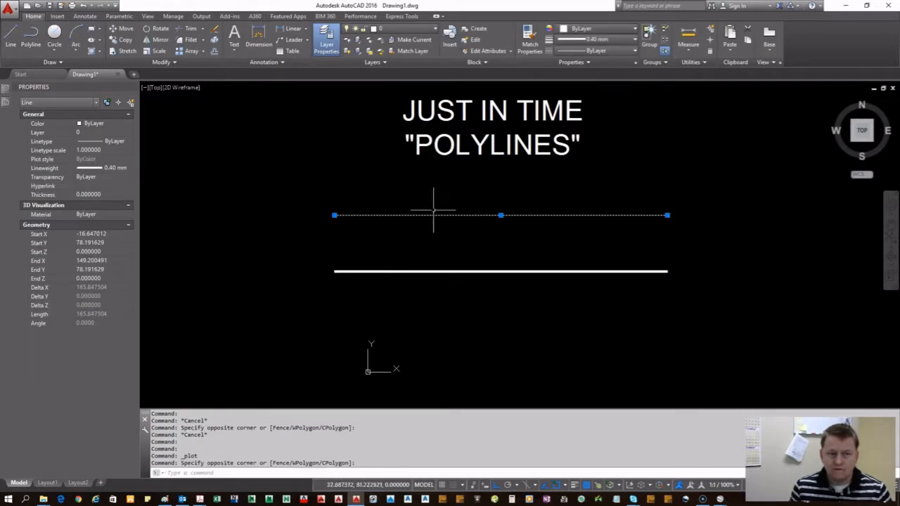
pyautogui.press('Escape')
pyautogui.click(500, 305)
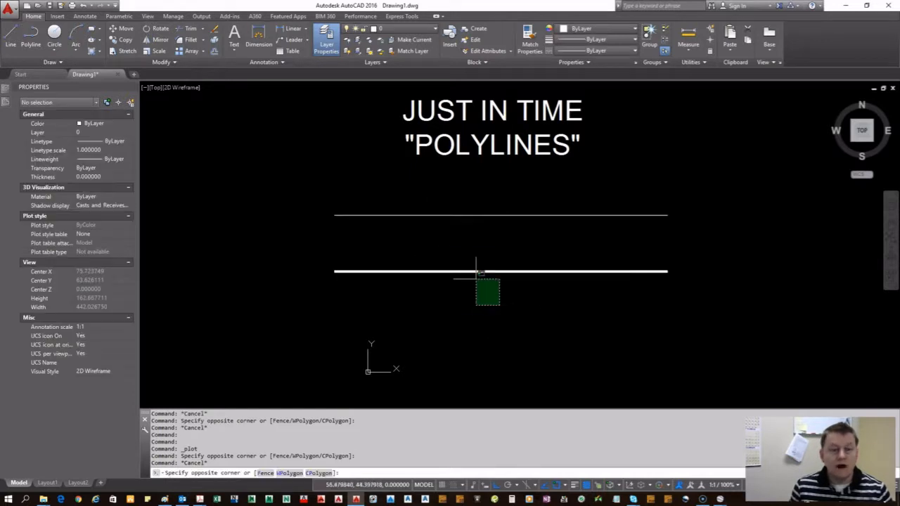
pyautogui.click(476, 270)
# Step: View the selected polyline in the Hidden visual style and examine the outline of its width up close at its start
pyautogui.scroll(2, 427, 298)
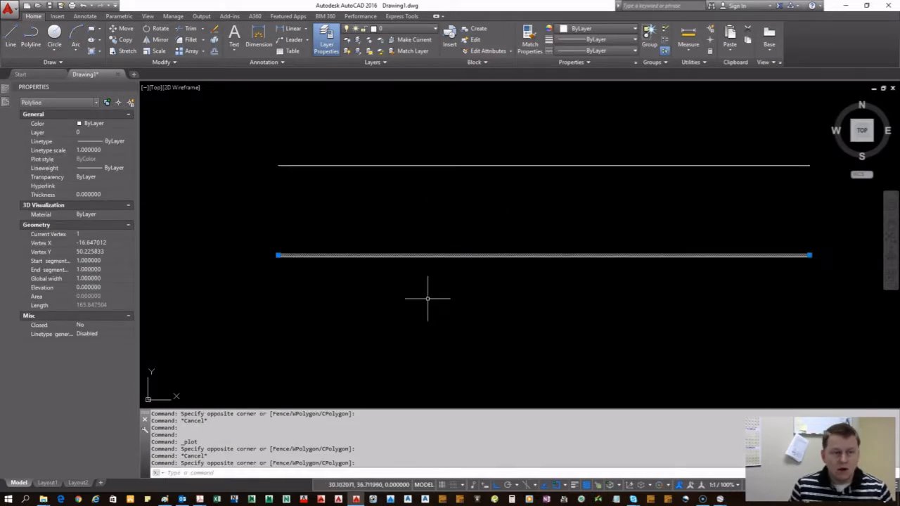
pyautogui.scroll(4, 427, 298)
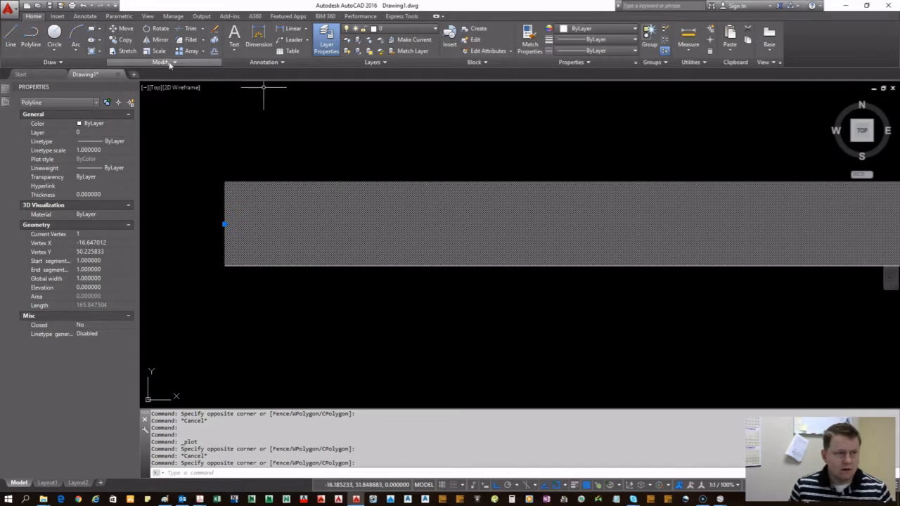
pyautogui.click(187, 88)
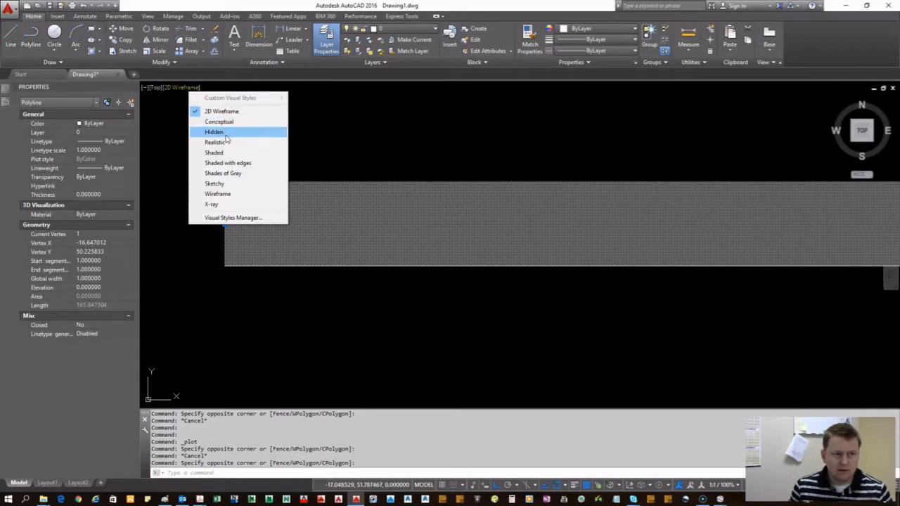
pyautogui.click(215, 133)
pyautogui.click(239, 184)
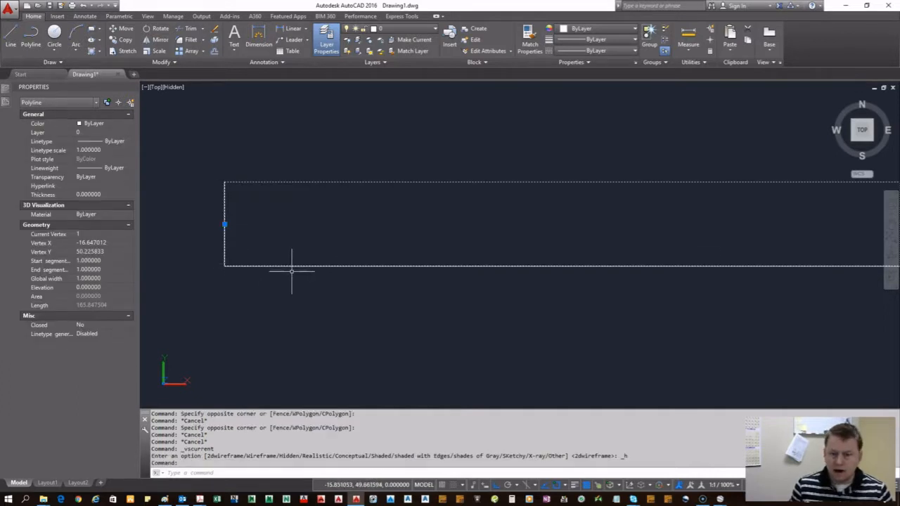
pyautogui.scroll(2, 221, 186)
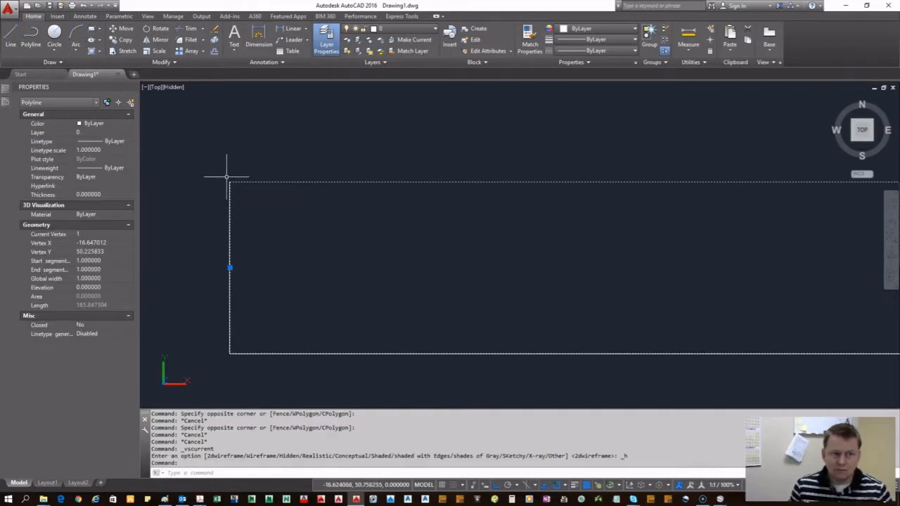
pyautogui.scroll(-10, 179, 285)
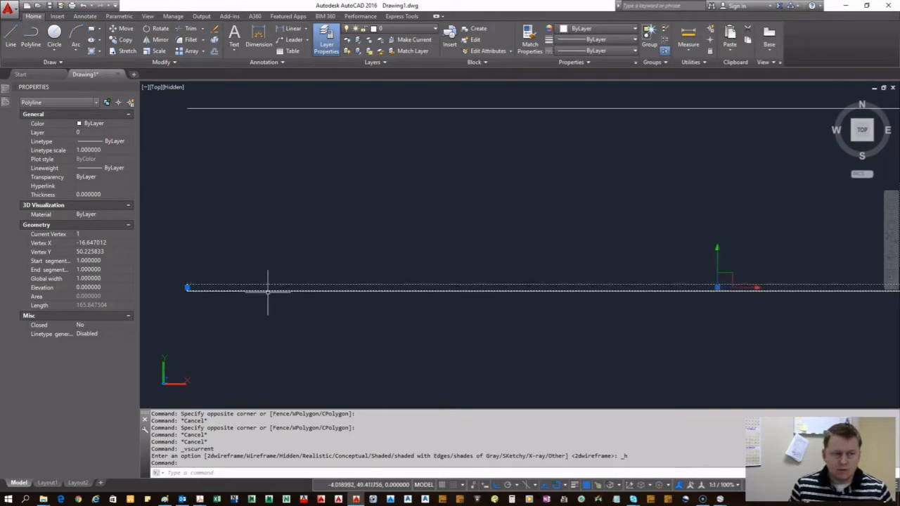
pyautogui.scroll(-3, 267, 292)
pyautogui.scroll(10, 349, 297)
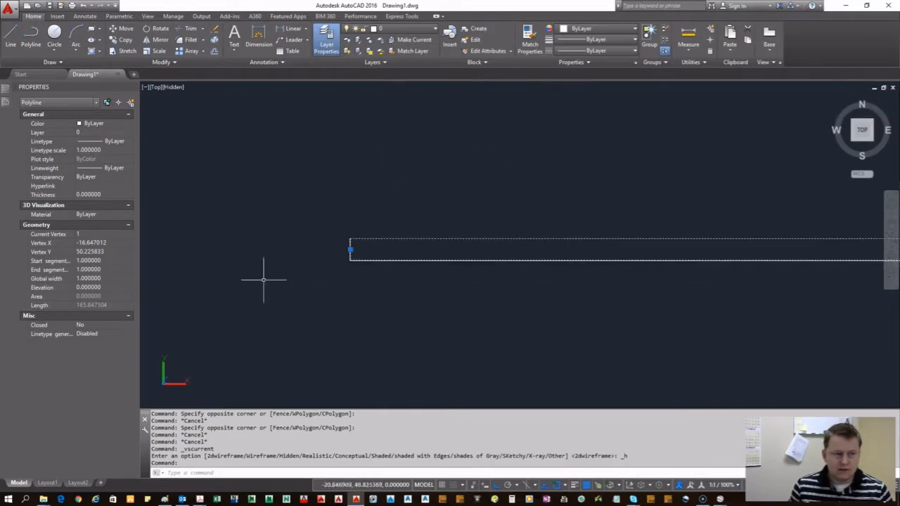
pyautogui.scroll(5, 309, 308)
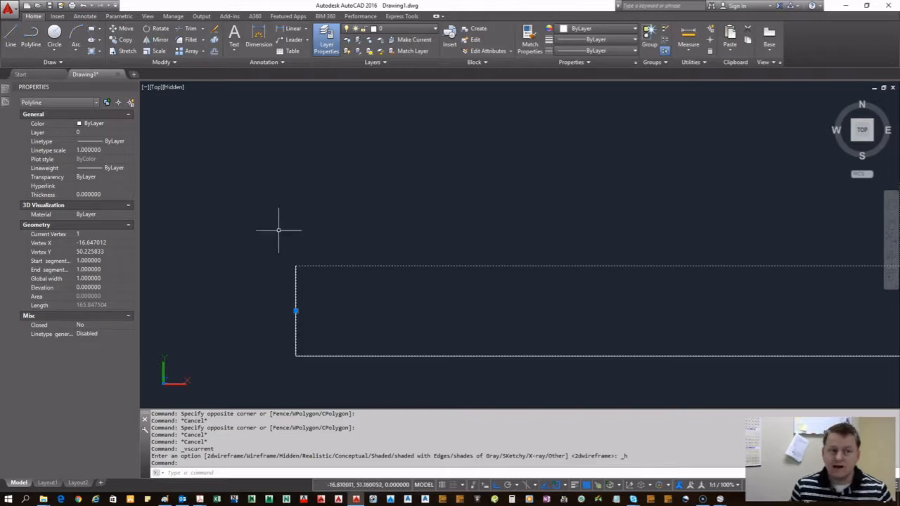
# Step: Return the visual style to 2D Wireframe and check the properties of the upper line
pyautogui.click(173, 88)
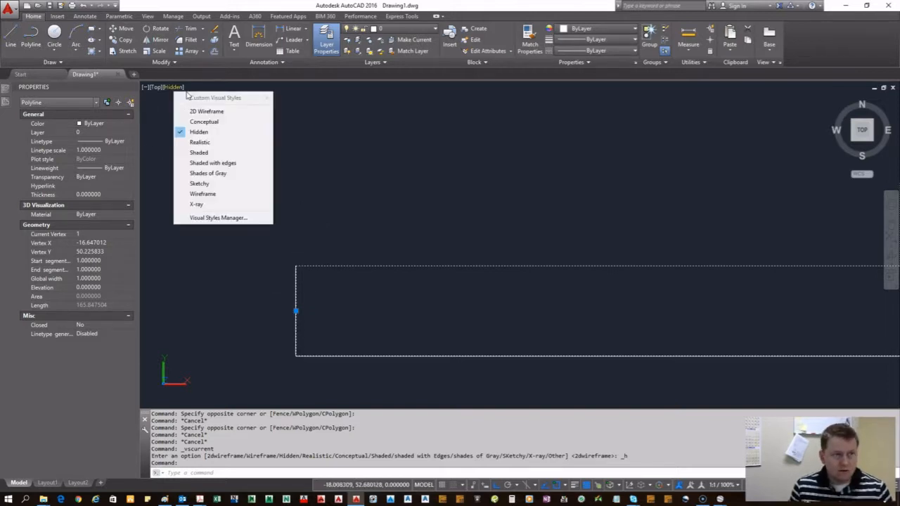
pyautogui.click(194, 109)
pyautogui.scroll(-10, 278, 292)
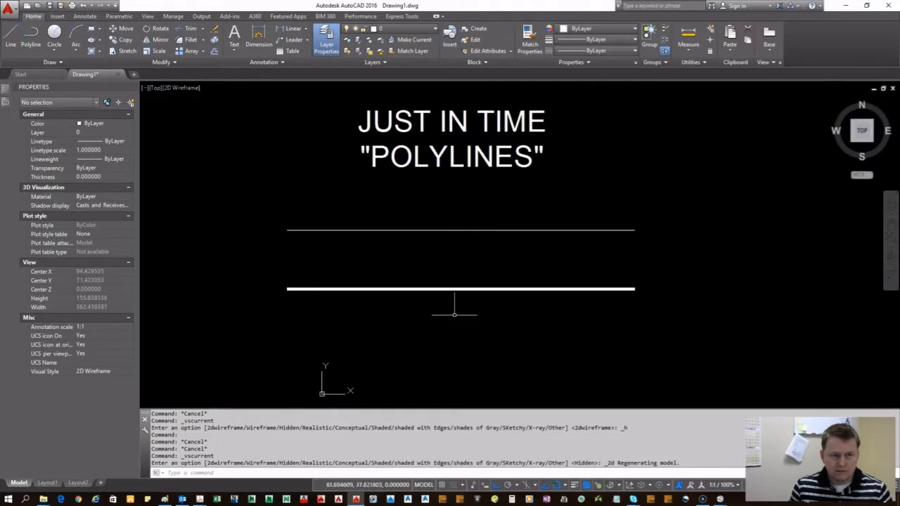
pyautogui.click(463, 259)
pyautogui.click(420, 212)
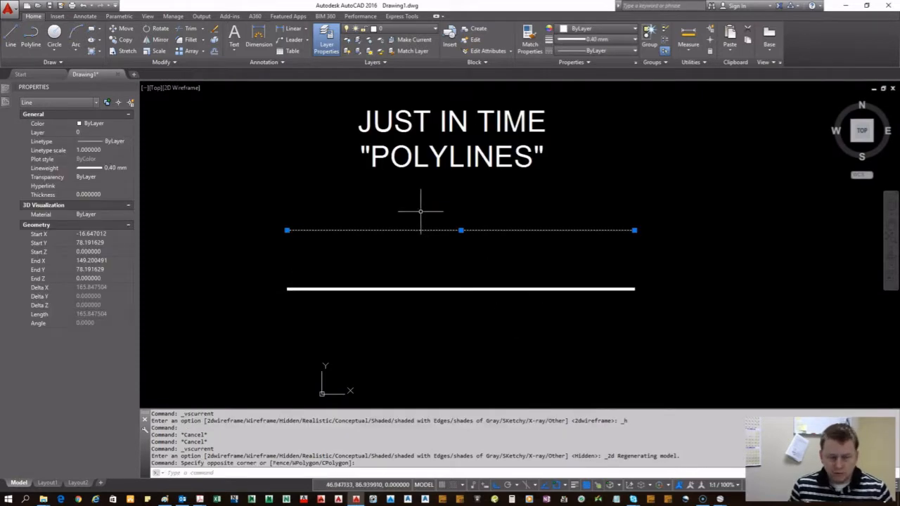
pyautogui.press('Escape')
# Step: Explode the lower wide polyline, clear the selection and undo the explode
pyautogui.moveTo(372, 326); pyautogui.dragTo(315, 266)
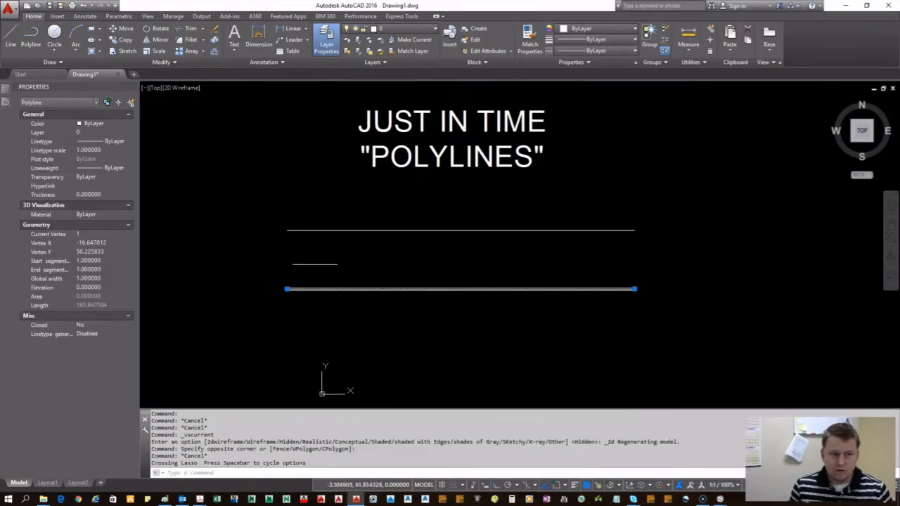
pyautogui.click(315, 265)
pyautogui.click(339, 265)
pyautogui.write('x')
pyautogui.press('Return')
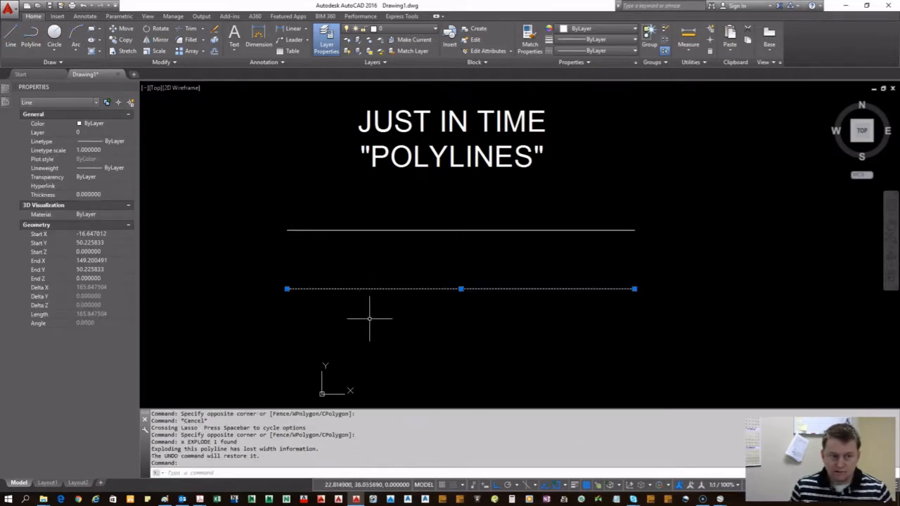
pyautogui.press('Escape')
pyautogui.hotkey('ctrl', 'z')
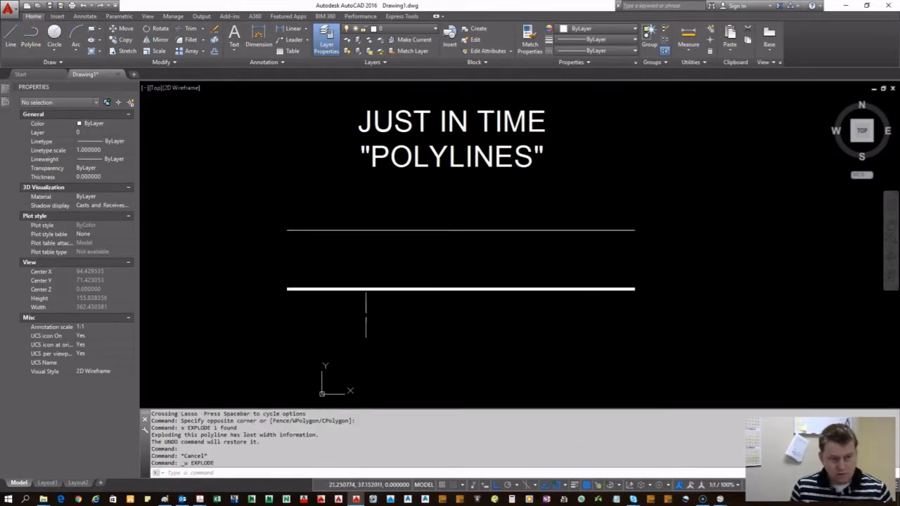
# Step: Delete the upper line above the wide polyline
pyautogui.click(410, 235)
pyautogui.click(372, 197)
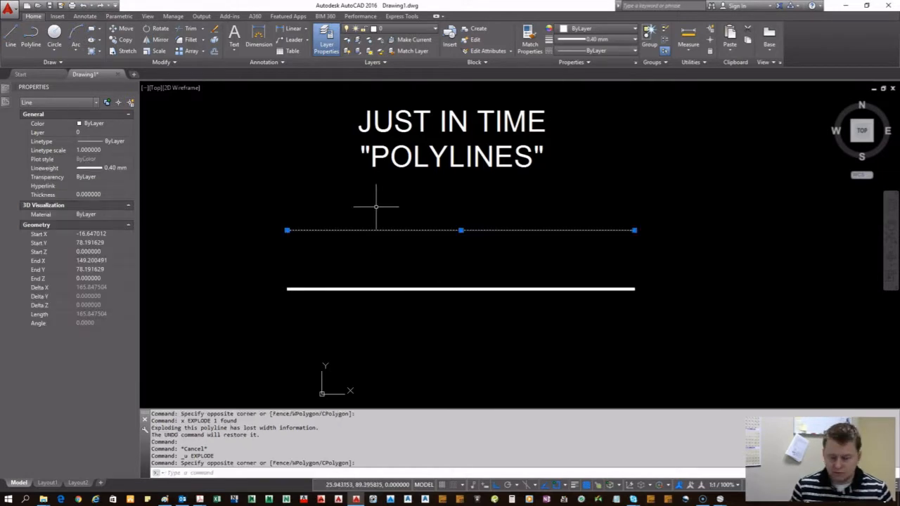
pyautogui.press('Delete')
# Step: Stretch the wide polyline's right end horizontally toward its start so the polyline is about 39 units long
pyautogui.click(646, 353)
pyautogui.click(544, 233)
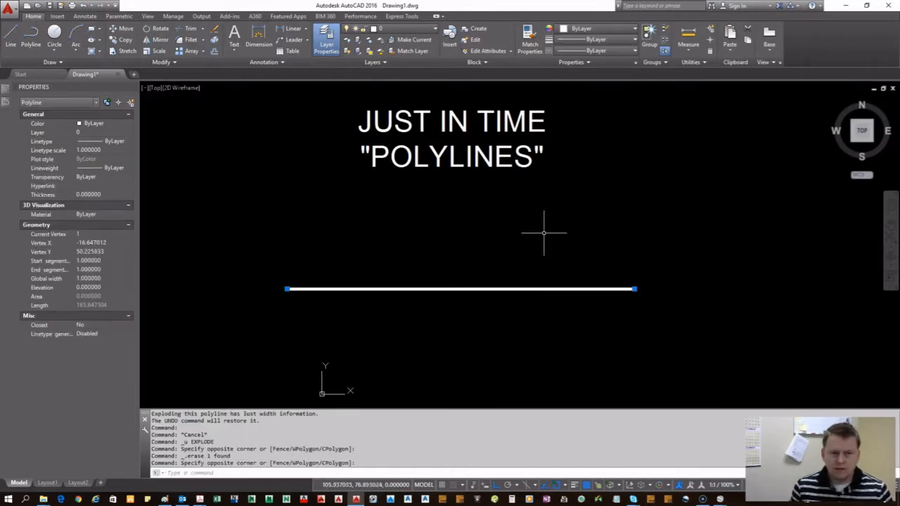
pyautogui.click(634, 288)
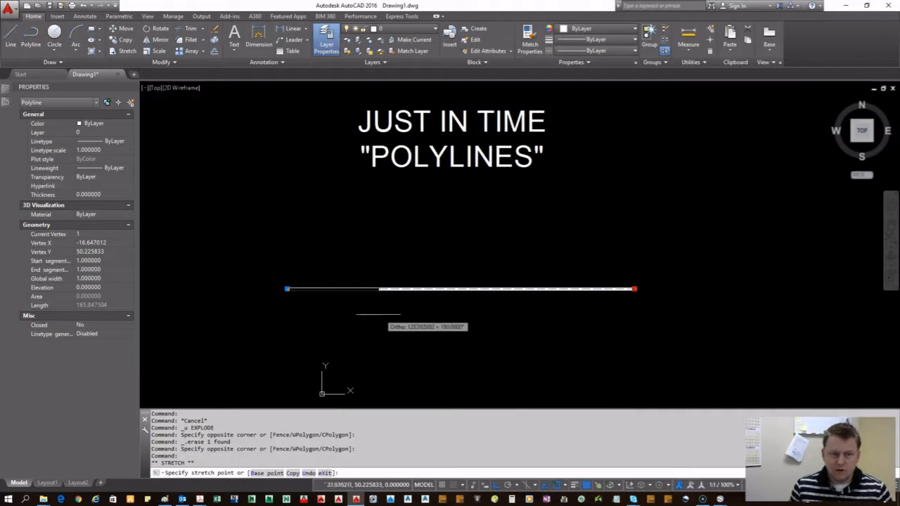
pyautogui.click(371, 311)
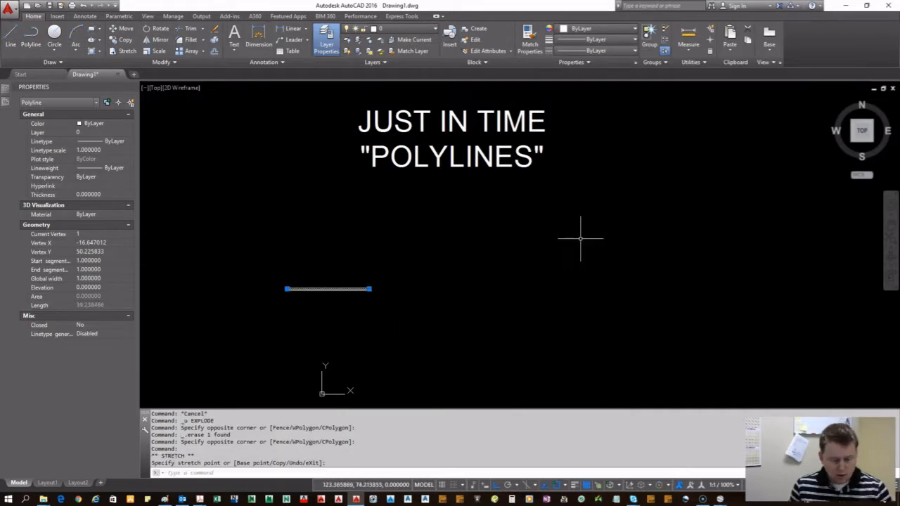
pyautogui.press('Escape')
# Step: Draw an open stepped polyline of six orthogonal segments, about 245 units long in total, below the title and select it for inspection
pyautogui.write('pl')
pyautogui.press('Return')
pyautogui.click(340, 260)
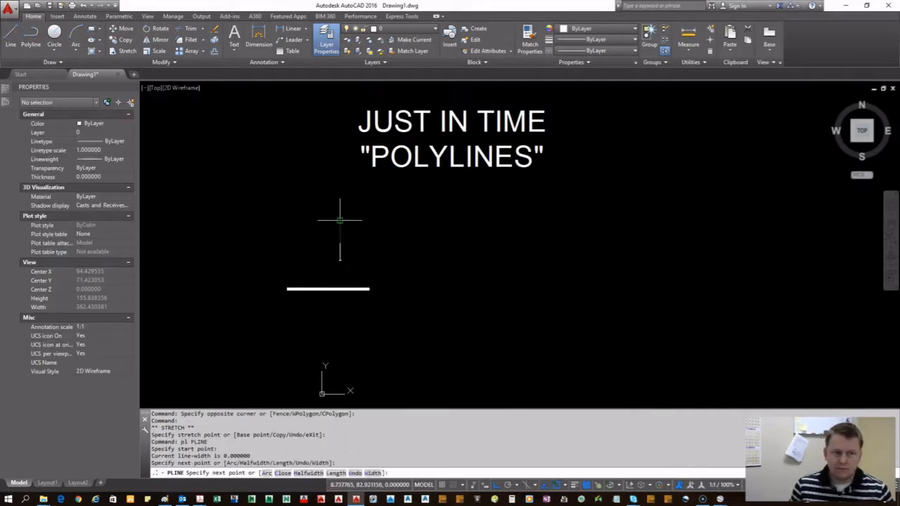
pyautogui.click(414, 220)
pyautogui.click(413, 283)
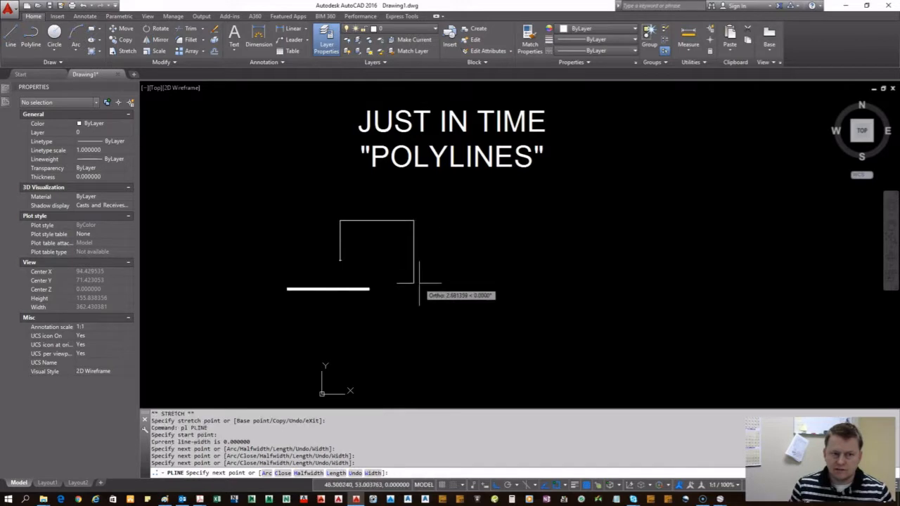
pyautogui.click(501, 282)
pyautogui.click(502, 196)
pyautogui.click(665, 197)
pyautogui.press('Return')
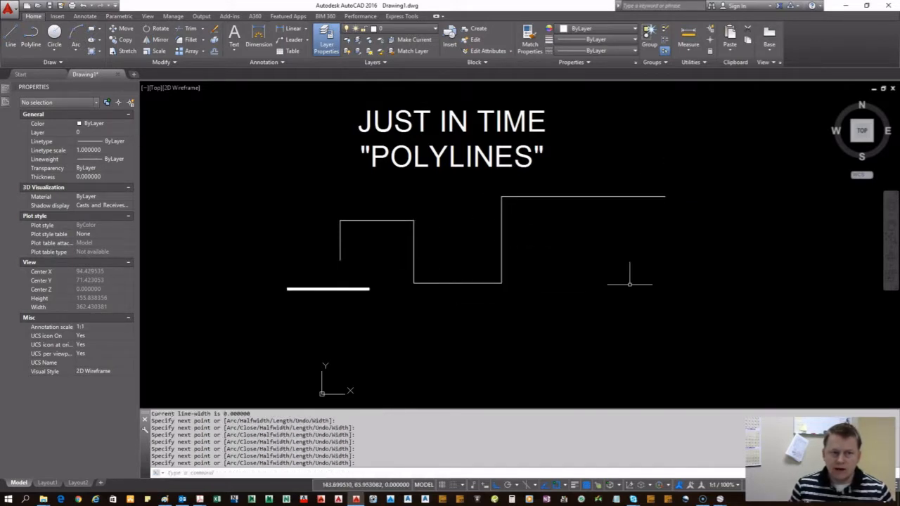
pyautogui.click(630, 284)
pyautogui.click(586, 149)
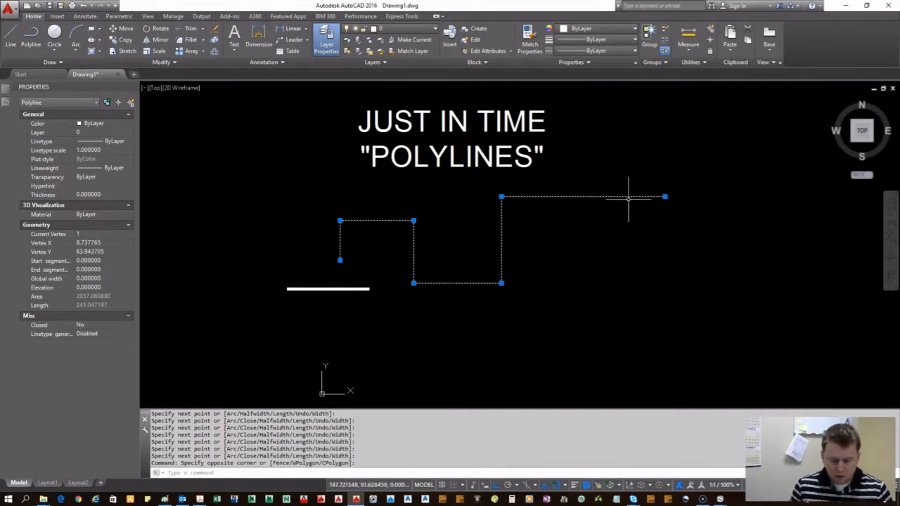
# Step: Draw a second polyline of five segments from the stepped polyline's start point around below to its end point, and check both by selecting them
pyautogui.write('pl')
pyautogui.press('Return')
pyautogui.click(340, 260)
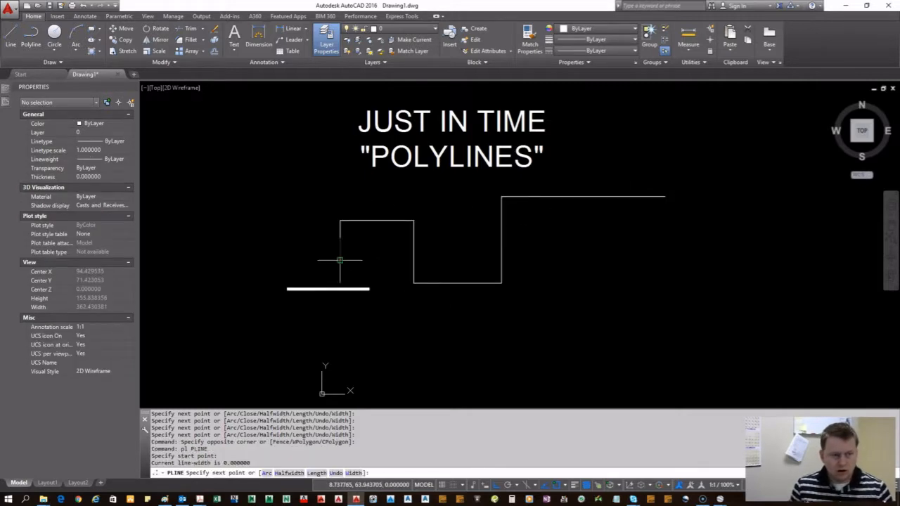
pyautogui.click(341, 354)
pyautogui.click(562, 354)
pyautogui.click(562, 246)
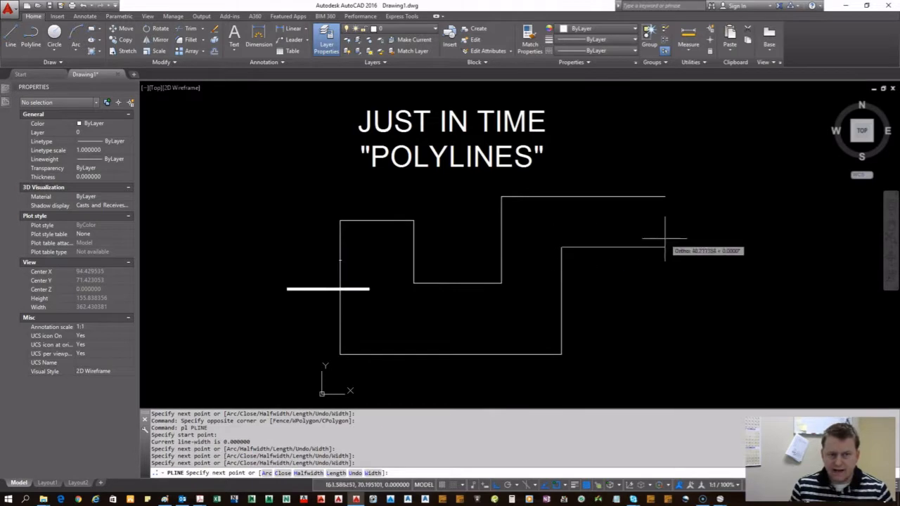
pyautogui.click(667, 247)
pyautogui.click(666, 197)
pyautogui.press('Return')
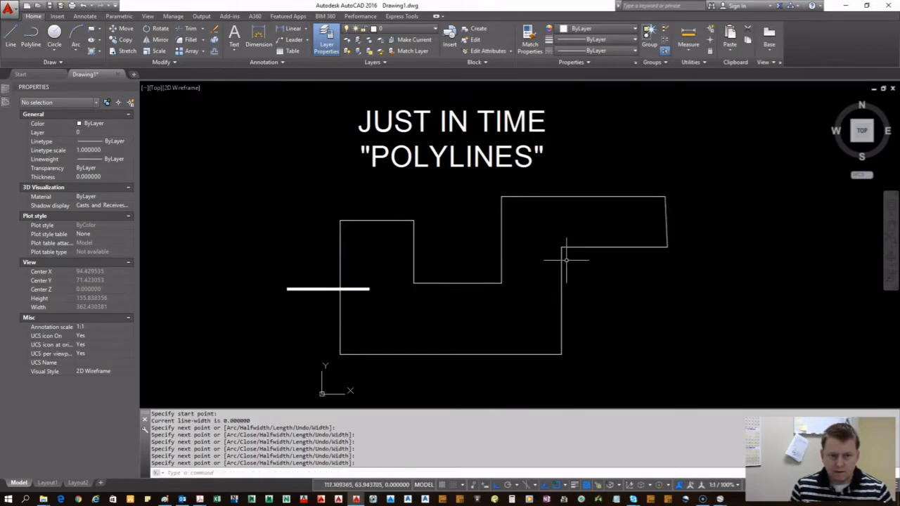
pyautogui.click(581, 248)
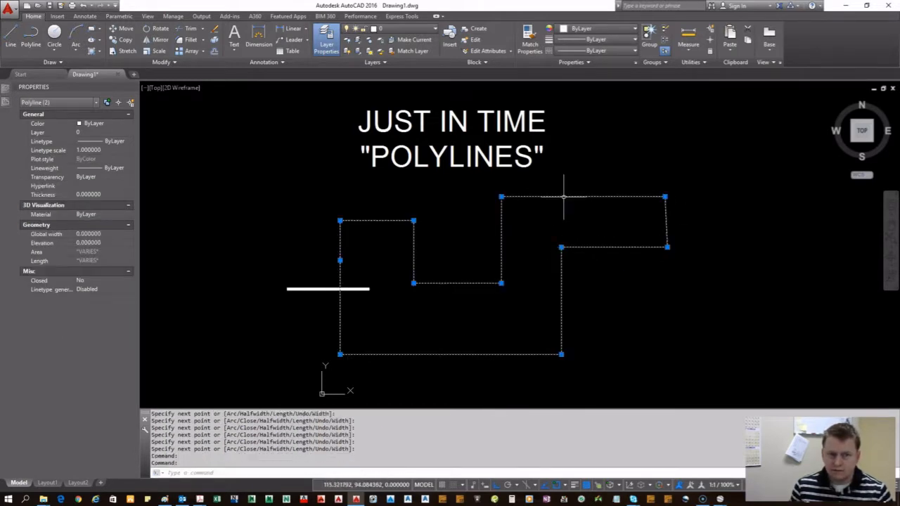
pyautogui.press('Escape')
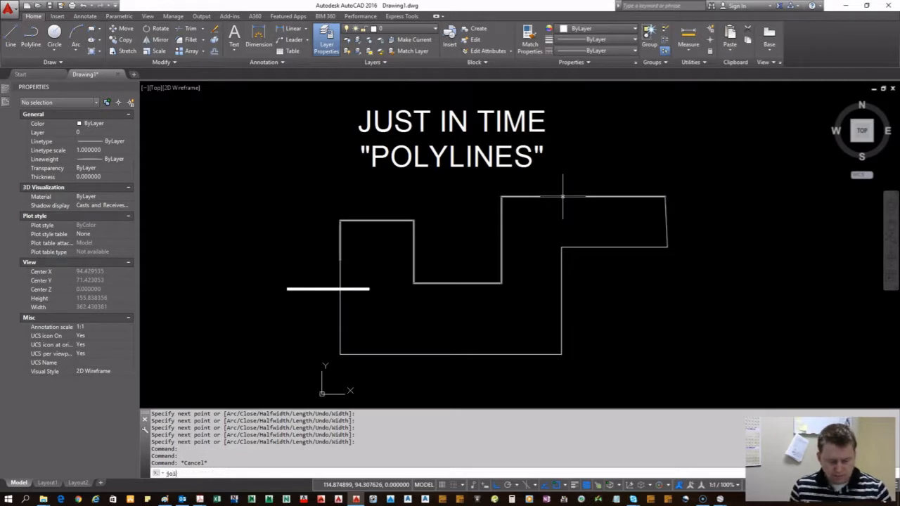
# Step: Join the stepped polyline and the second polyline around it into a single closed polyline
pyautogui.write('joi')
pyautogui.press('Return')
pyautogui.click(584, 196)
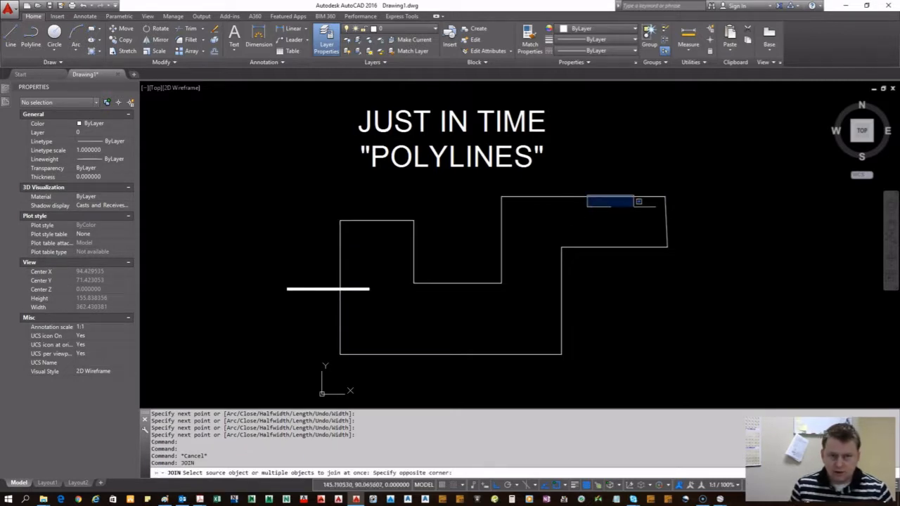
pyautogui.click(576, 221)
pyautogui.click(714, 233)
pyautogui.click(603, 223)
pyautogui.press('Return')
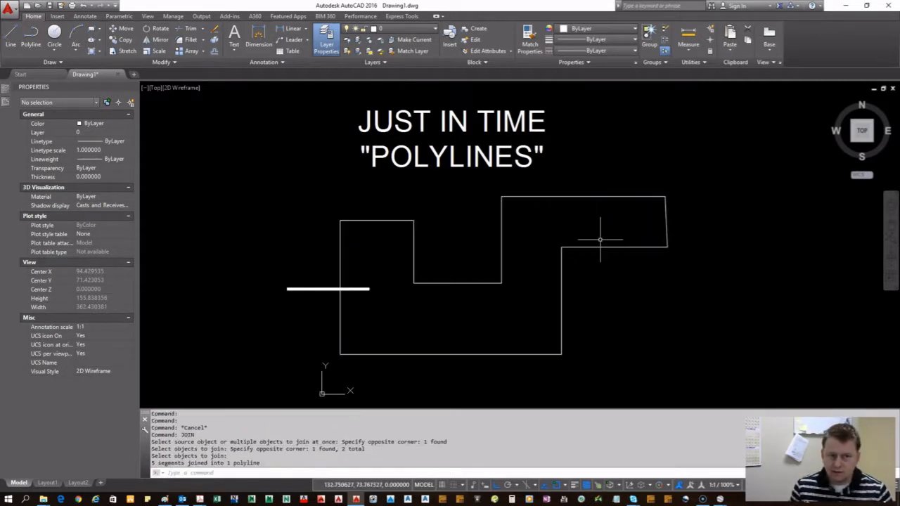
# Step: Inspect the joined polyline's properties and delete it together with the short wide polyline
pyautogui.click(501, 242)
pyautogui.scroll(-3, 356, 255)
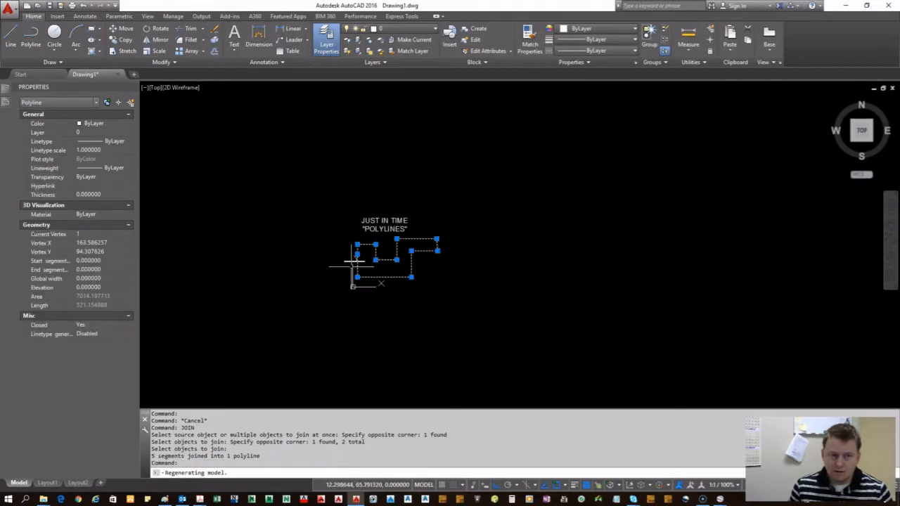
pyautogui.scroll(5, 432, 291)
pyautogui.scroll(-2, 321, 221)
pyautogui.scroll(-1, 563, 277)
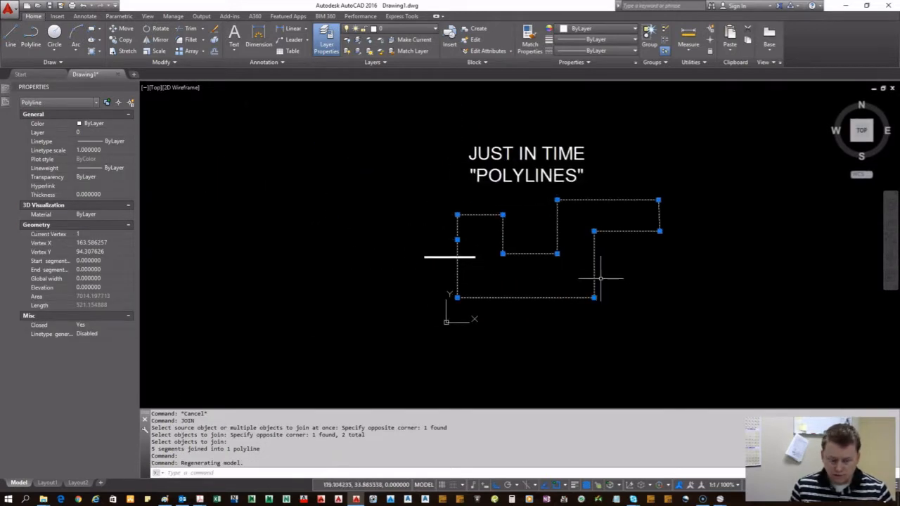
pyautogui.press('Delete')
pyautogui.scroll(4, 450, 253)
pyautogui.click(559, 287)
pyautogui.click(383, 229)
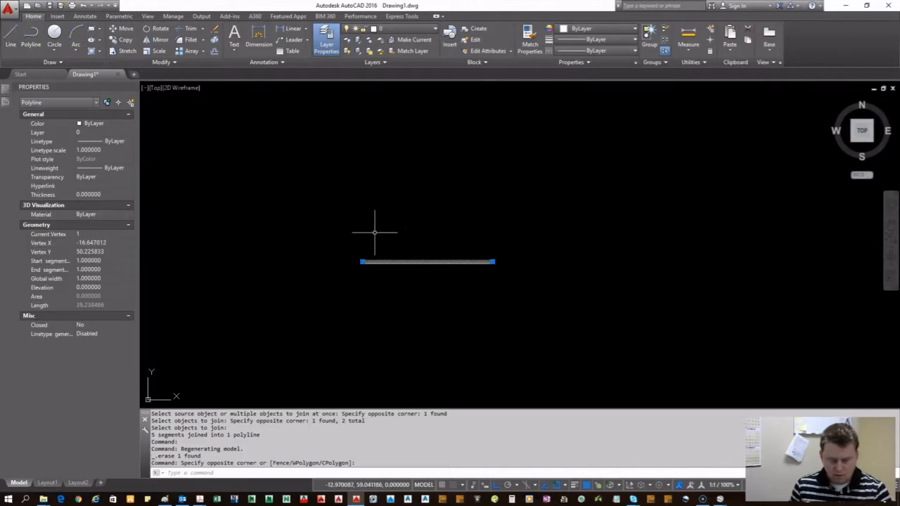
pyautogui.press('Delete')
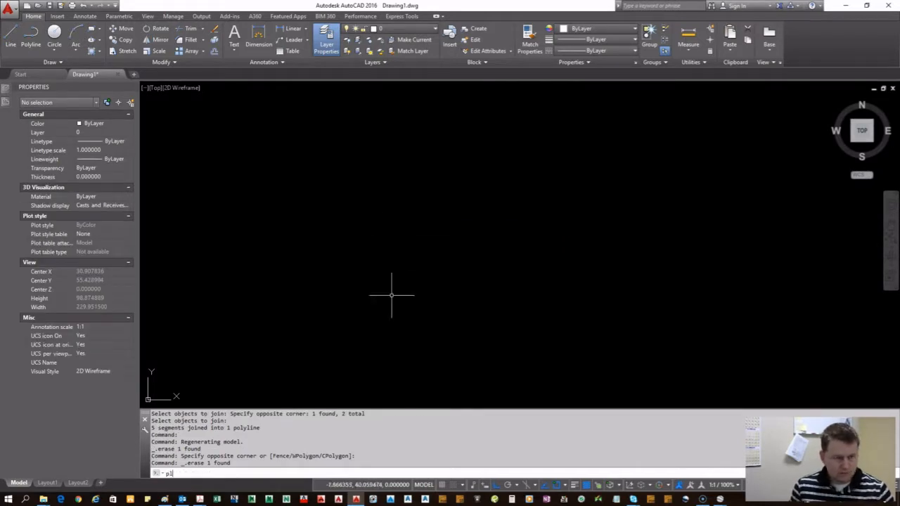
pyautogui.press('Escape')
# Step: Draw a closed outline of six connected lines below the title, with a horizontal upper edge about 118 units long
pyautogui.scroll(-4, 390, 249)
pyautogui.scroll(2, 404, 239)
pyautogui.moveTo(446, 229); pyautogui.dragTo(404, 249, button='middle')
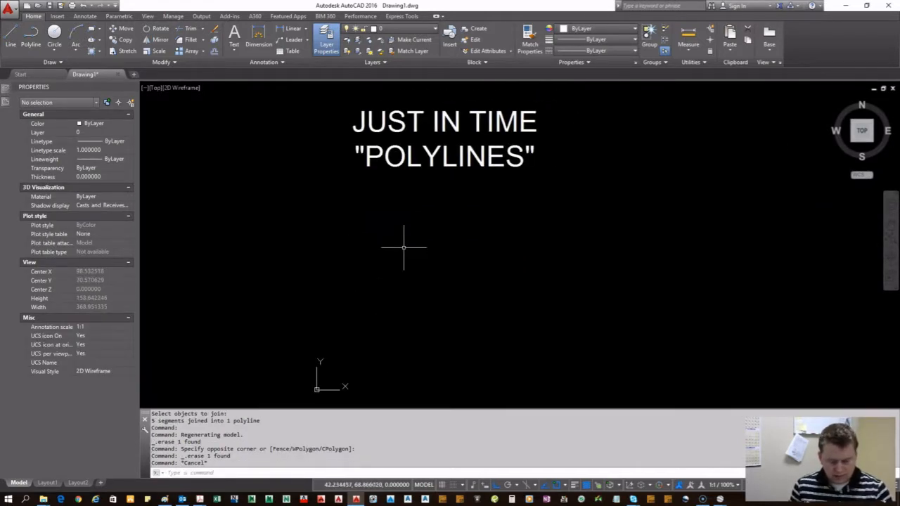
pyautogui.write('l')
pyautogui.press('Return')
pyautogui.click(361, 237)
pyautogui.click(604, 237)
pyautogui.click(605, 330)
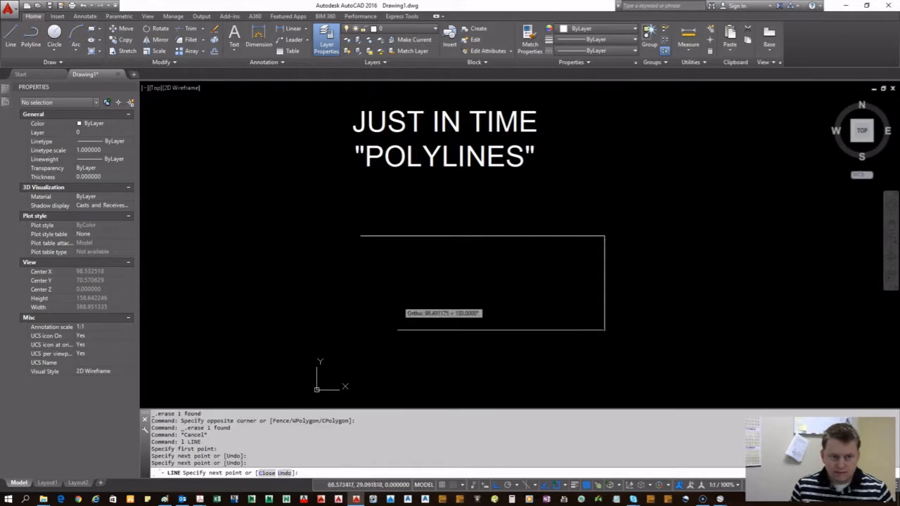
pyautogui.click(389, 330)
pyautogui.click(389, 249)
pyautogui.click(329, 250)
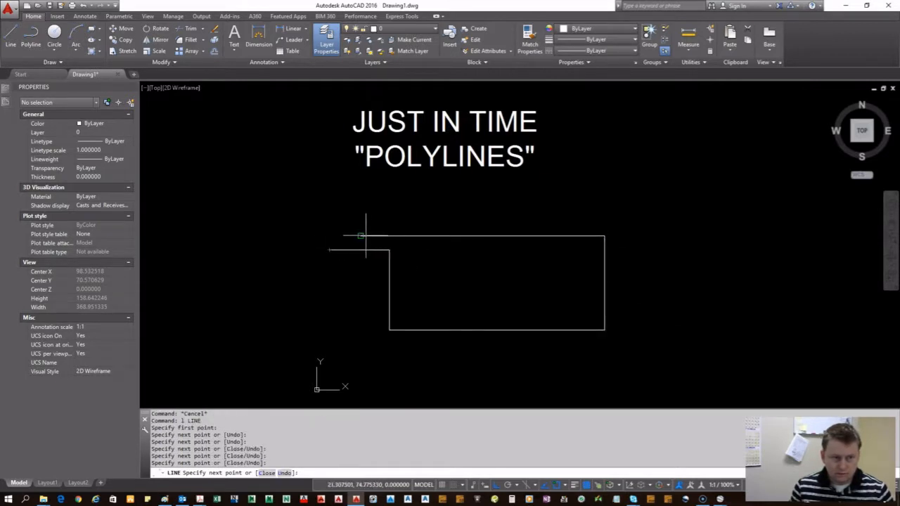
pyautogui.click(361, 237)
pyautogui.press('Return')
# Step: Select individual segments of the outline in turn to check whether each is a separate line object
pyautogui.click(362, 236)
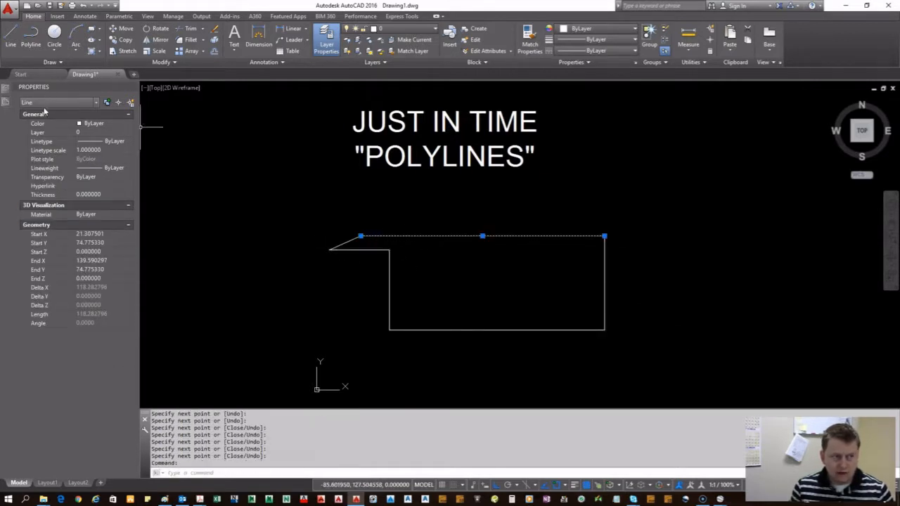
pyautogui.press('Escape')
pyautogui.click(440, 349)
pyautogui.click(405, 270)
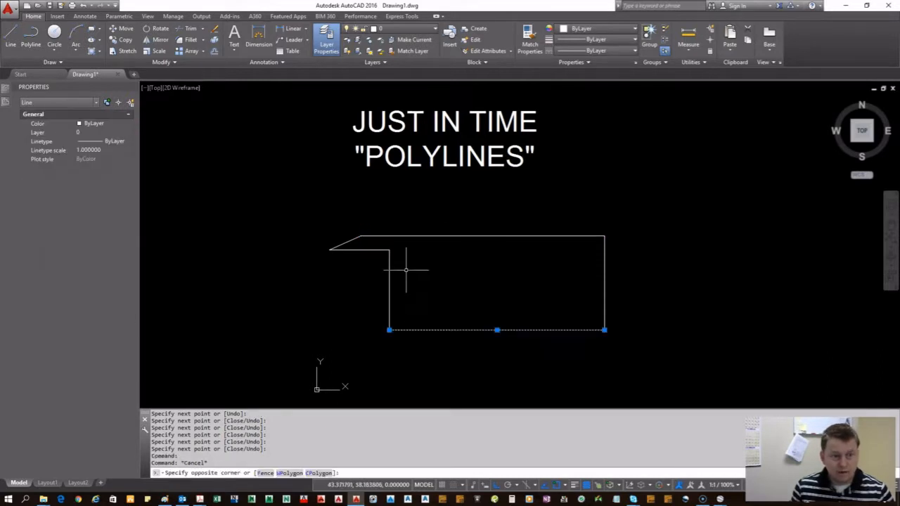
pyautogui.click(674, 305)
pyautogui.click(487, 277)
pyautogui.press('Escape')
pyautogui.click(432, 278)
pyautogui.click(389, 280)
pyautogui.press('Escape')
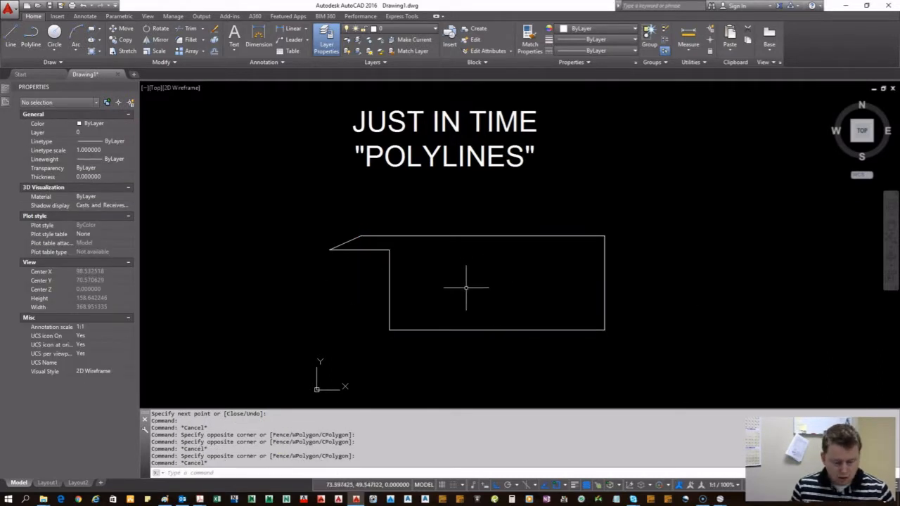
# Step: Convert the outline's six lines to polylines with PEDIT's Multiple option, and check the short horizontal segment's object type
pyautogui.write('PE')
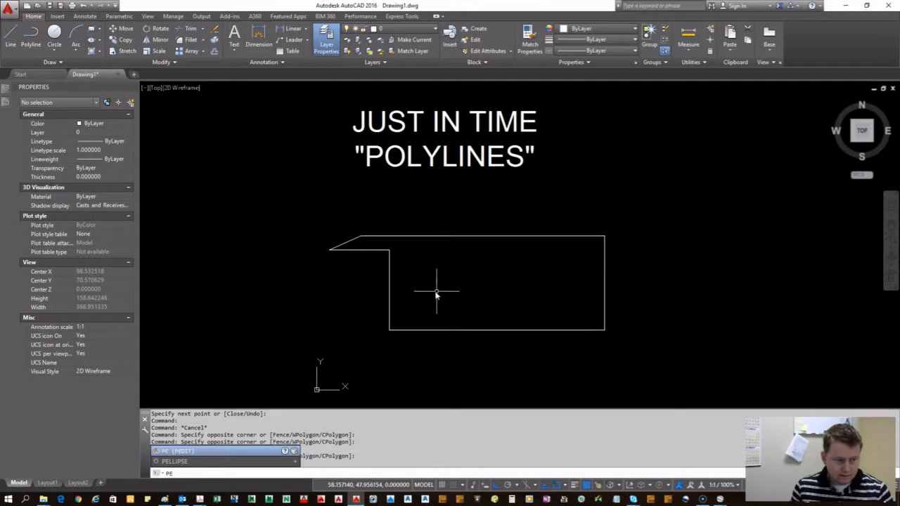
pyautogui.write('DIT')
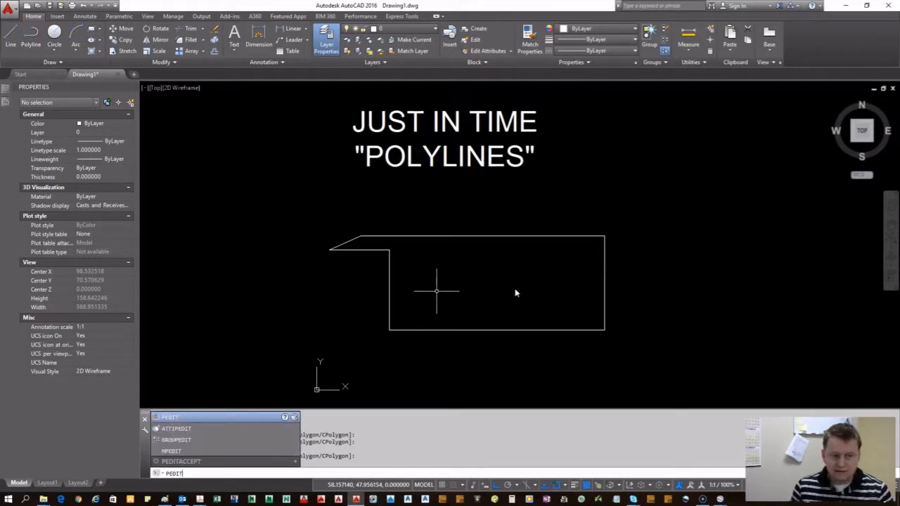
pyautogui.press('Return')
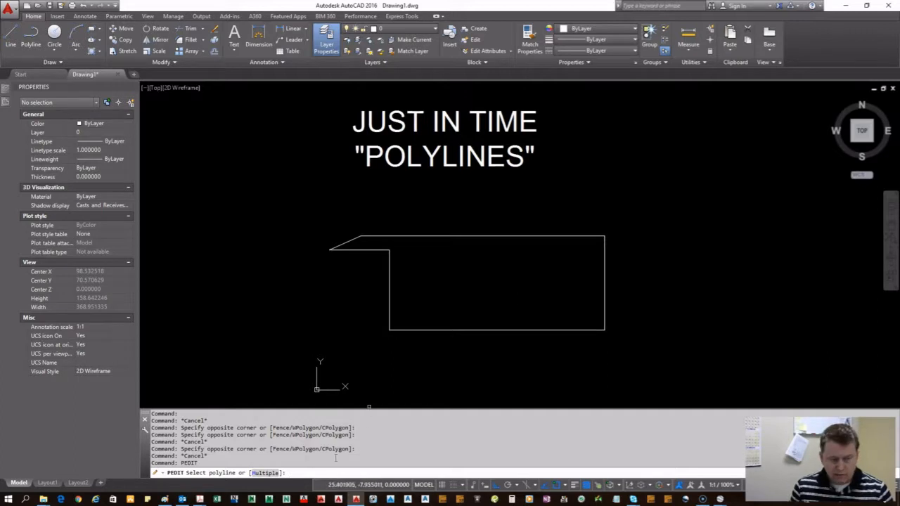
pyautogui.click(273, 474)
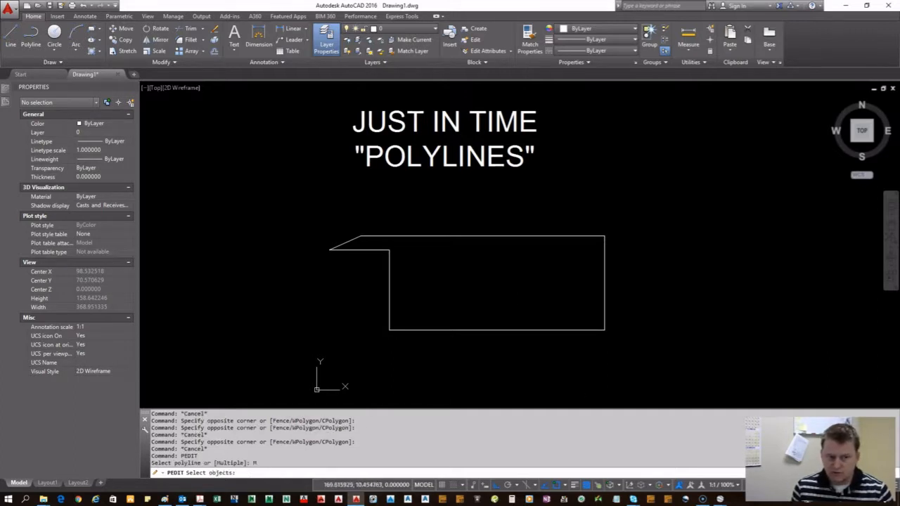
pyautogui.click(636, 392)
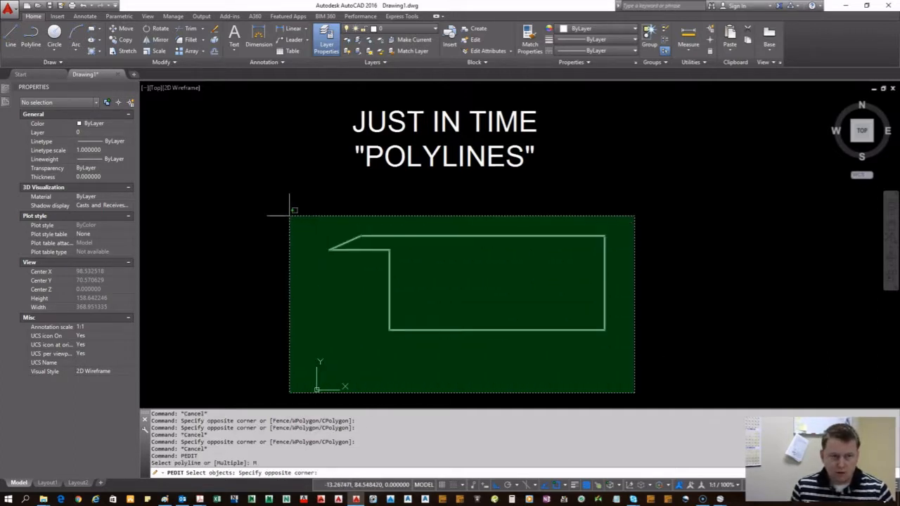
pyautogui.click(267, 194)
pyautogui.press('Return')
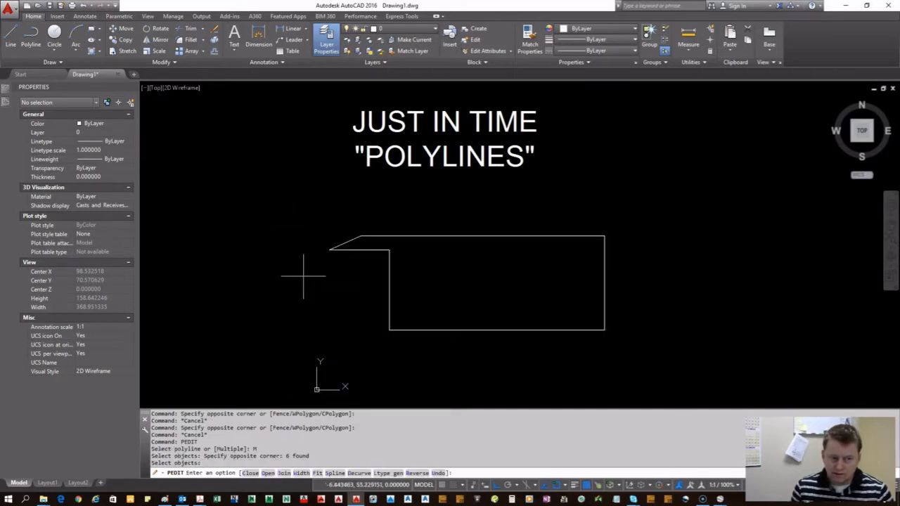
pyautogui.press('Return')
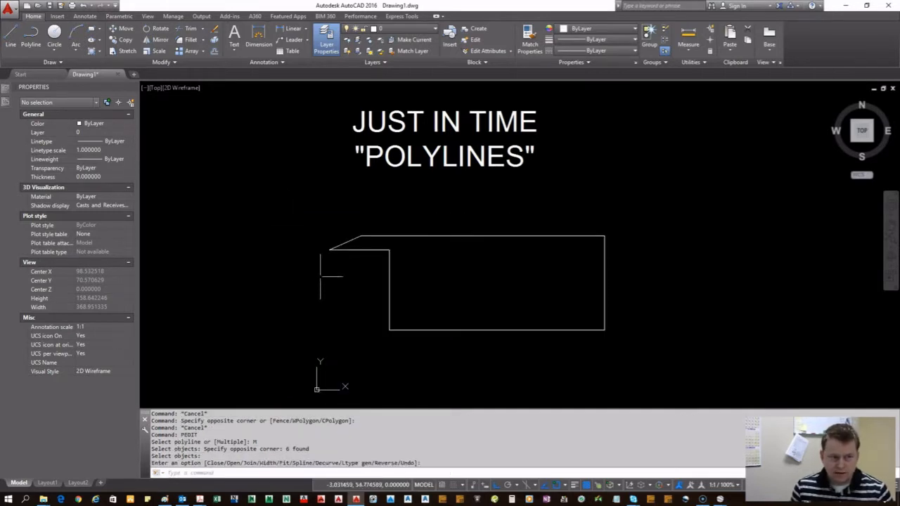
pyautogui.click(371, 250)
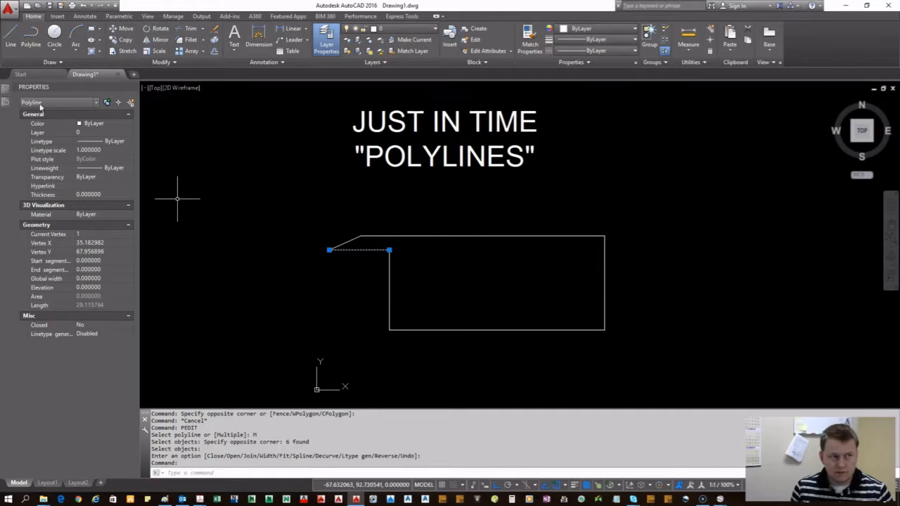
pyautogui.press('Escape')
# Step: Join the outline's six separate polylines into one using PEDIT's Multiple and Join options with a fuzz distance of 0
pyautogui.write('pedit')
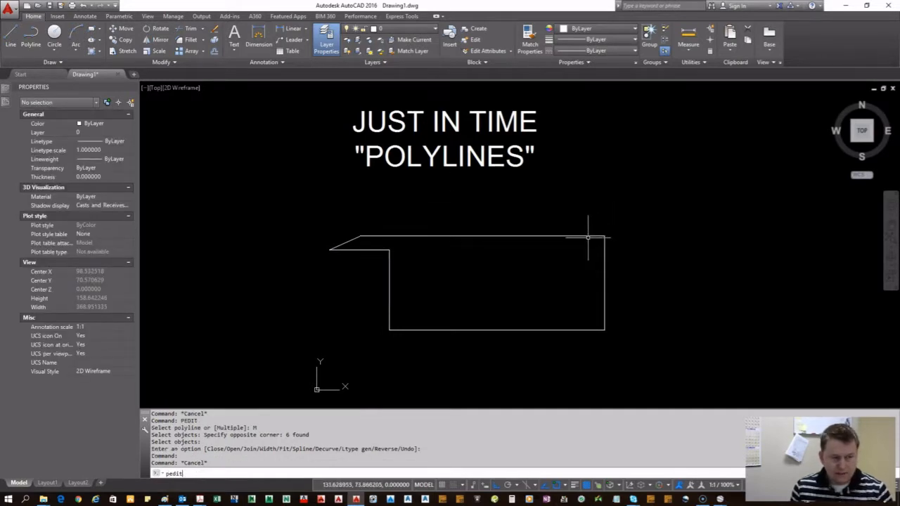
pyautogui.press('Return')
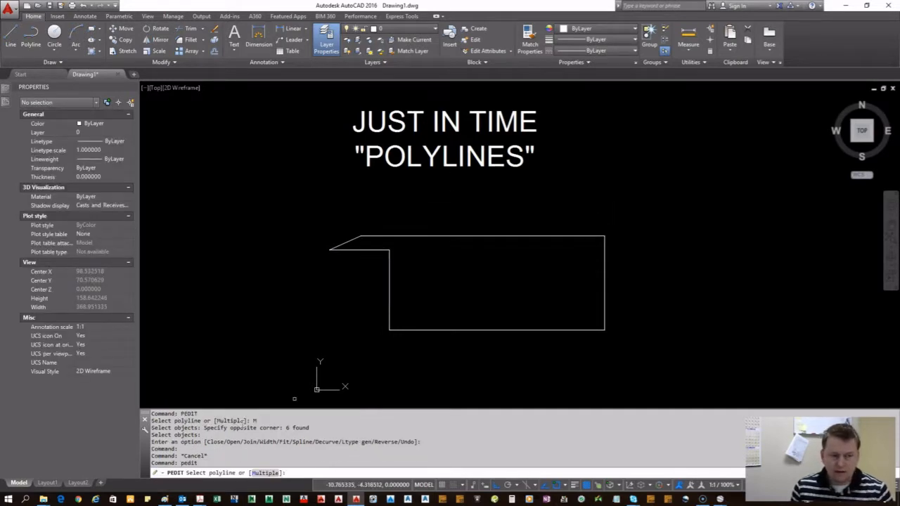
pyautogui.write('m')
pyautogui.press('Return')
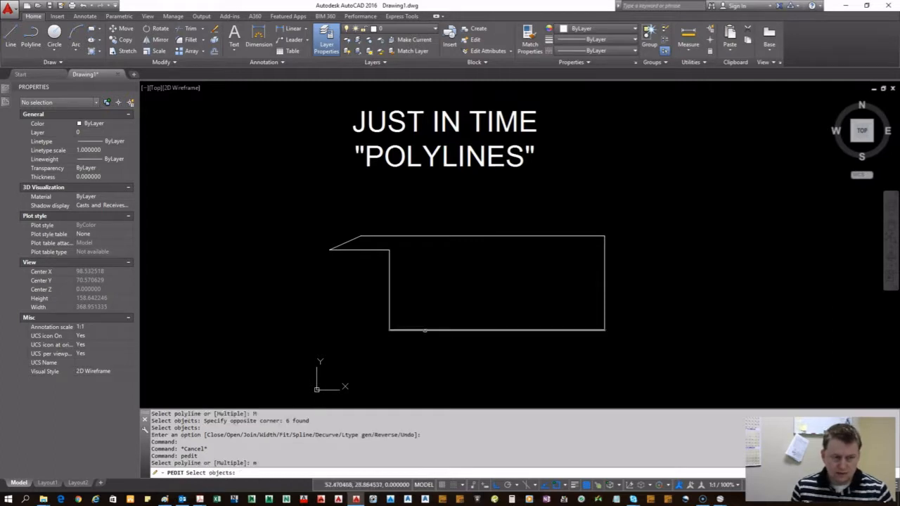
pyautogui.click(683, 366)
pyautogui.click(214, 189)
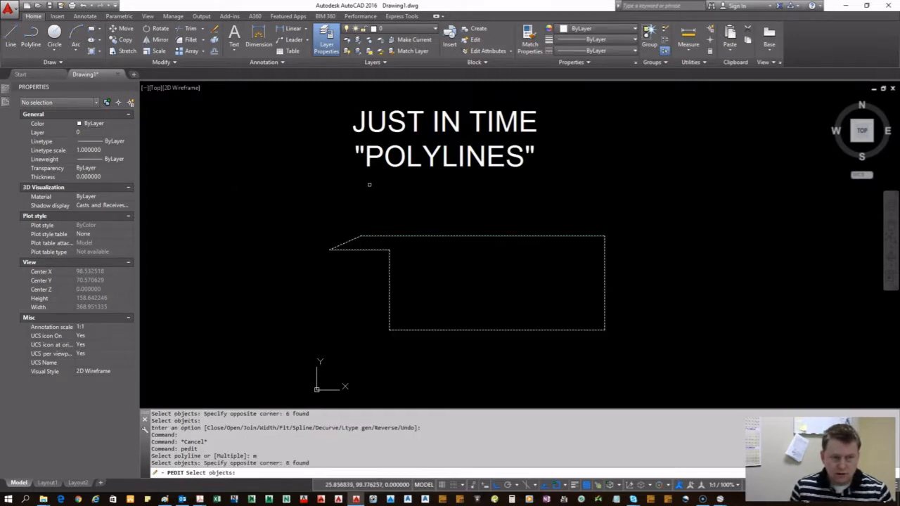
pyautogui.press('Return')
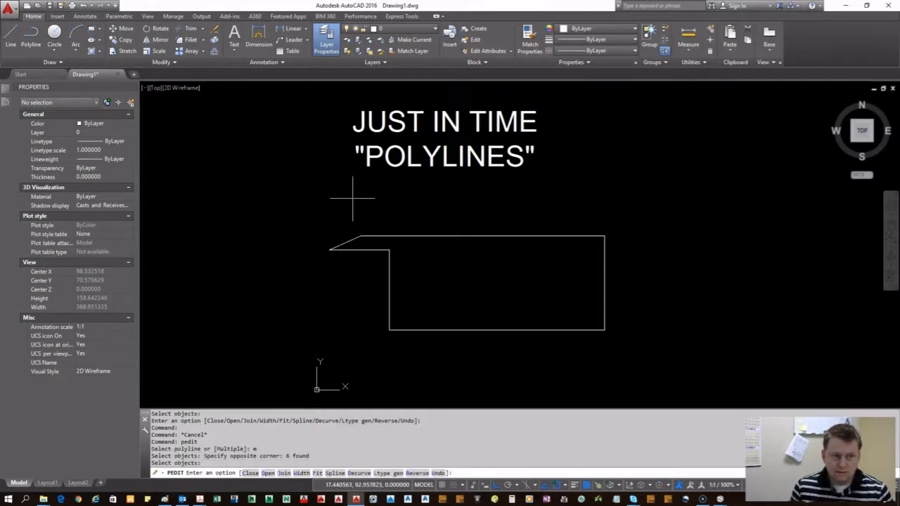
pyautogui.click(283, 474)
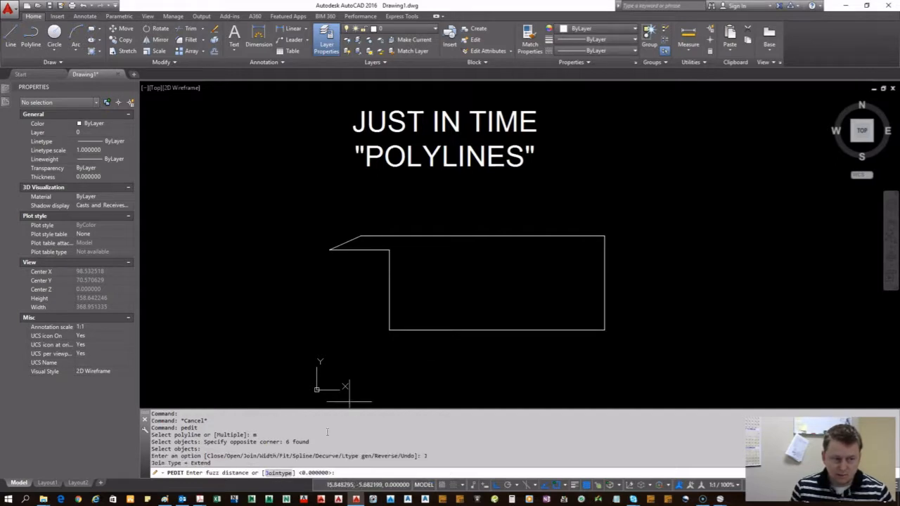
pyautogui.press('Return')
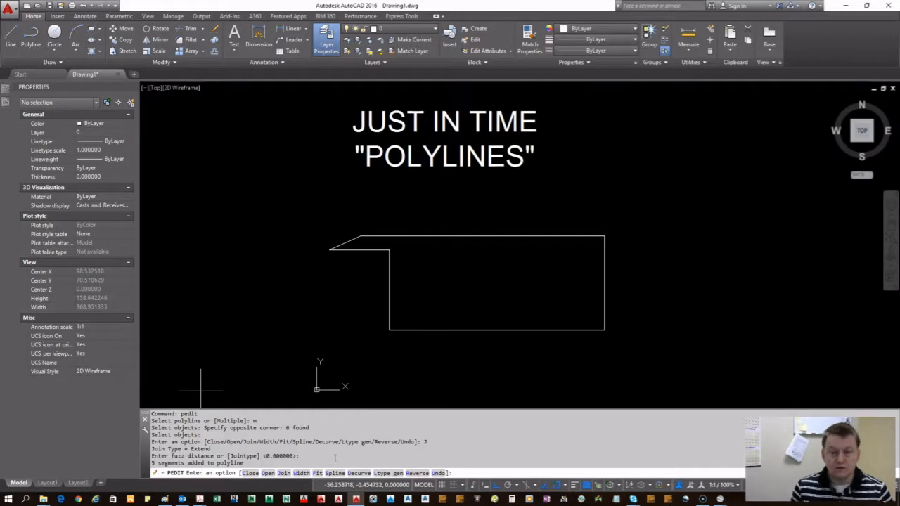
pyautogui.press('Return')
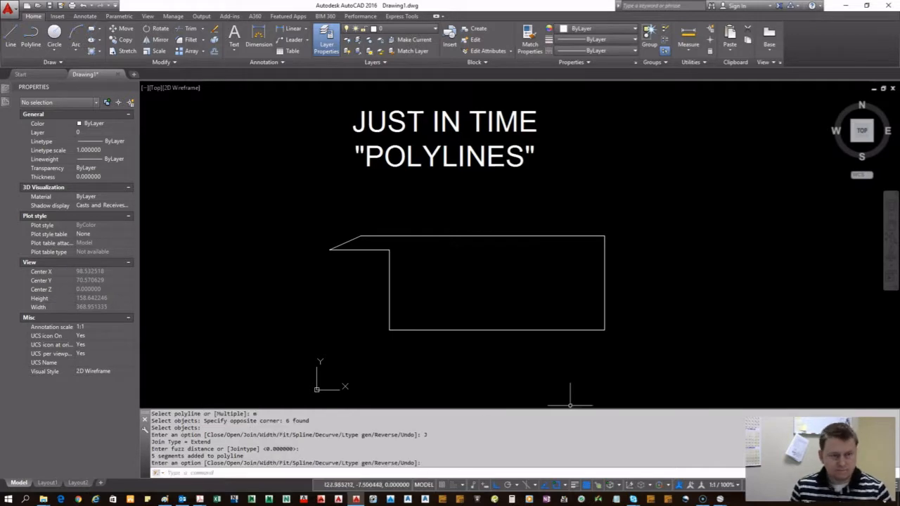
# Step: Check and delete the joined outline, and draw an open stepped polyline of five orthogonal segments below the title
pyautogui.click(541, 330)
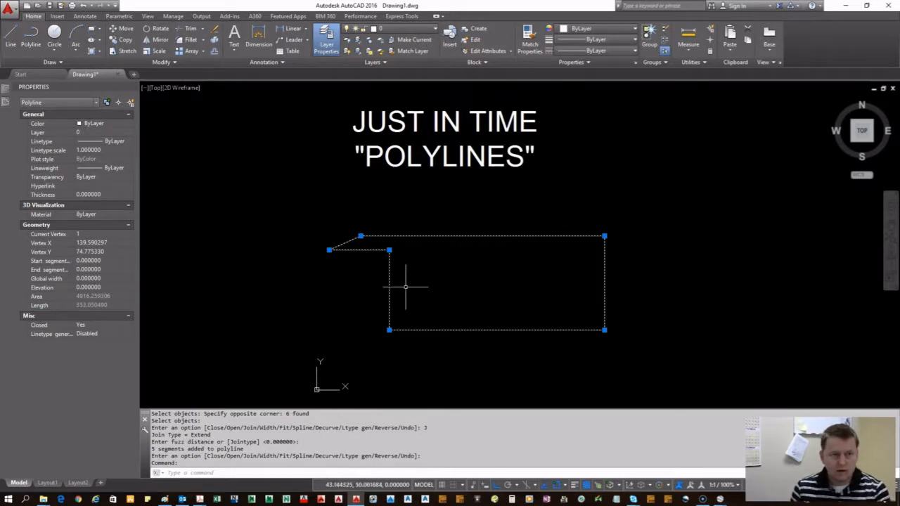
pyautogui.press('Delete')
pyautogui.write('pl')
pyautogui.press('Return')
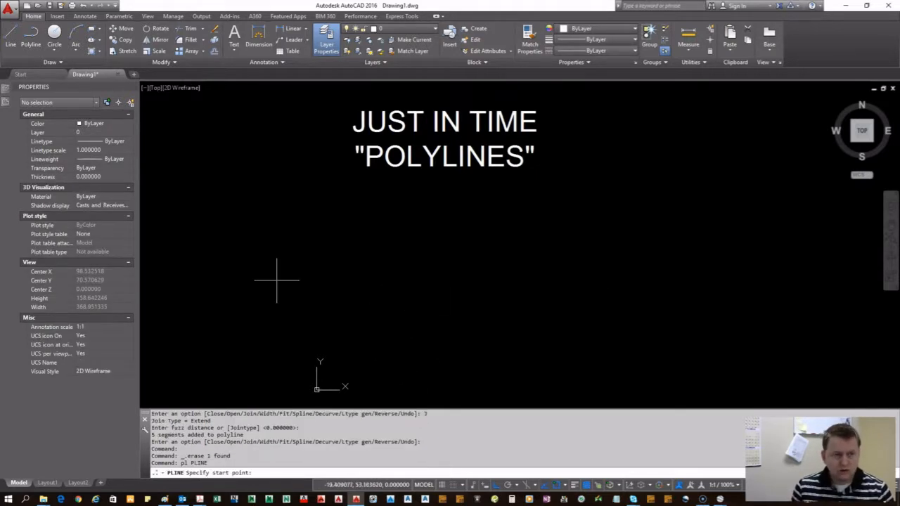
pyautogui.click(263, 273)
pyautogui.click(368, 274)
pyautogui.click(368, 215)
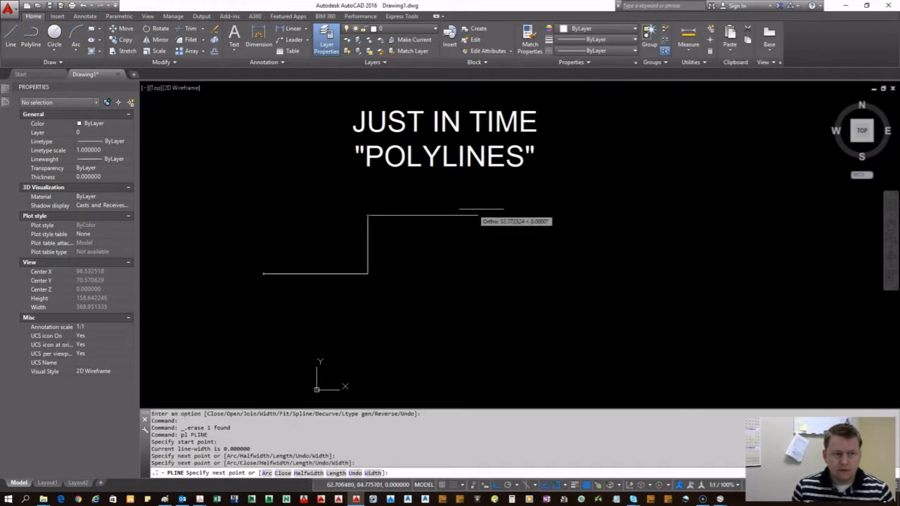
pyautogui.click(576, 213)
pyautogui.click(575, 320)
pyautogui.click(778, 321)
pyautogui.press('Return')
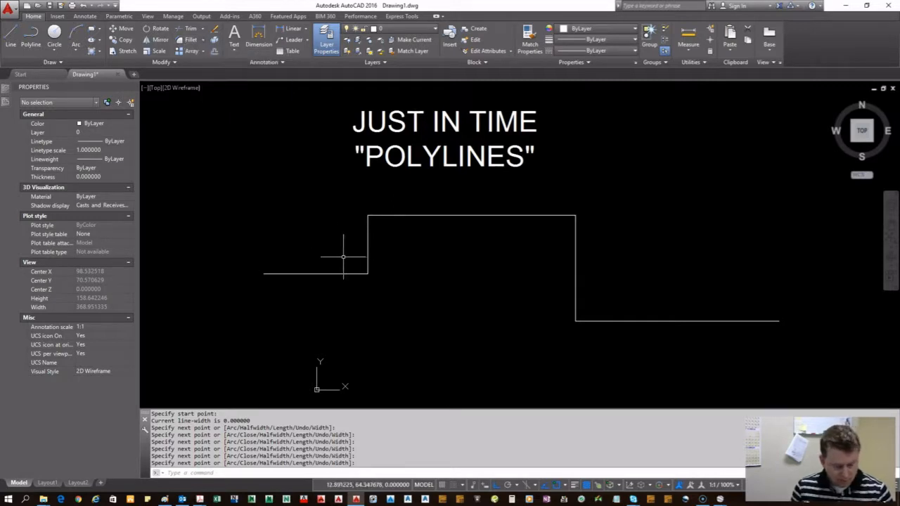
# Step: Draw a circle of radius 0.5 in the open area above the polyline's first horizontal segment
pyautogui.write('circle')
pyautogui.press('Return')
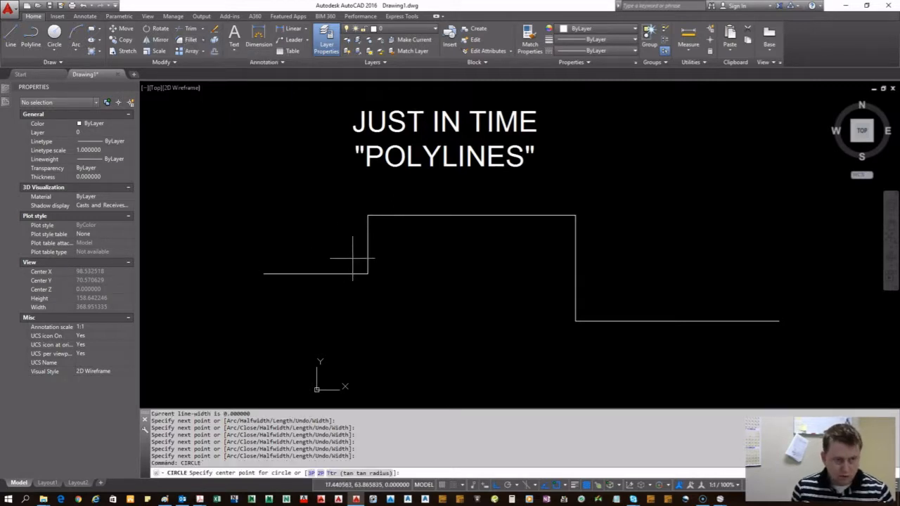
pyautogui.click(336, 232)
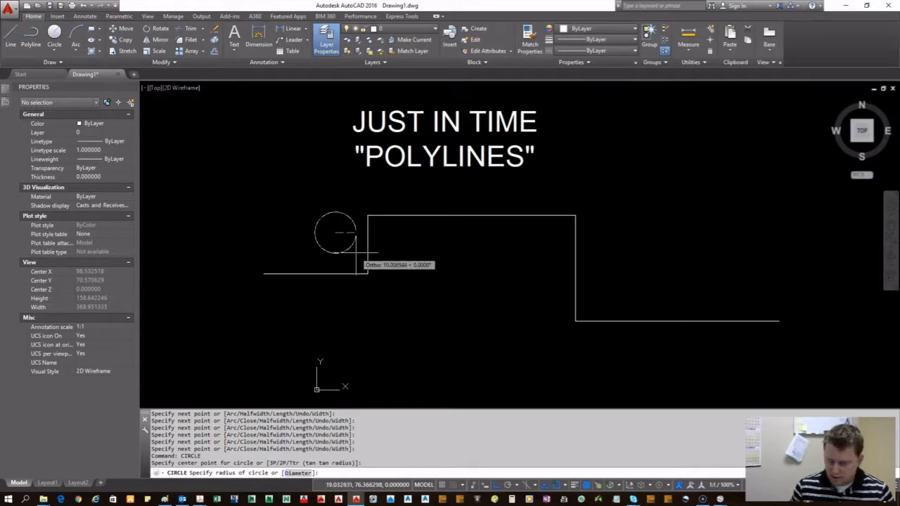
pyautogui.write('.5')
pyautogui.press('Return')
# Step: Enlarge the small circle by stretching its lower quadrant grip downward by 1.5 and then by 2 units
pyautogui.scroll(4, 343, 231)
pyautogui.click(340, 249)
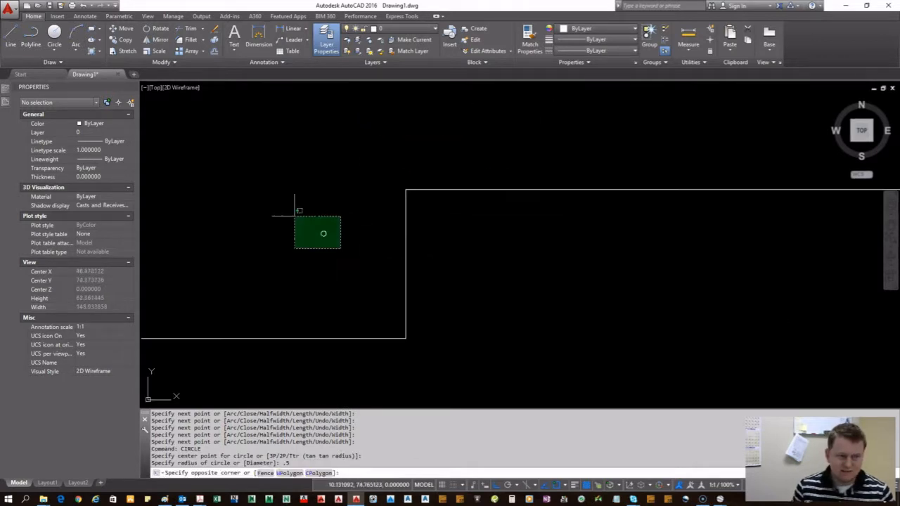
pyautogui.click(297, 211)
pyautogui.click(323, 236)
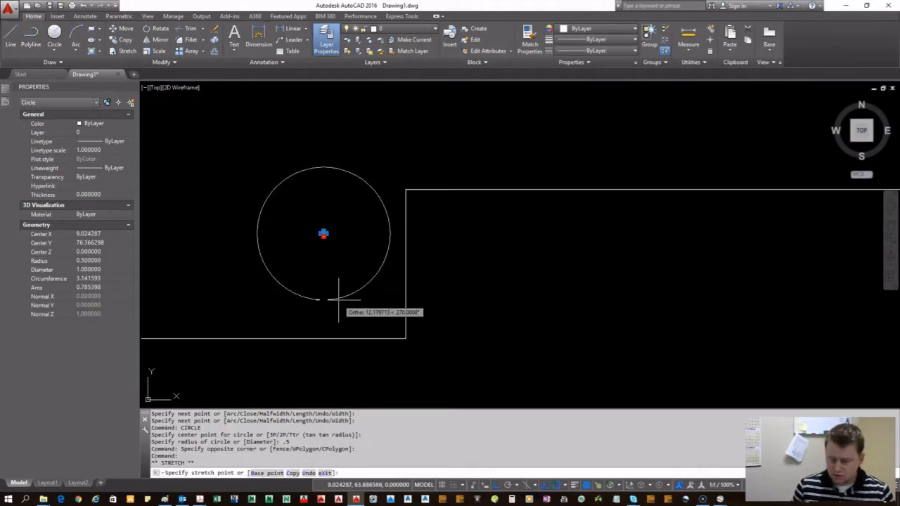
pyautogui.write('1.5')
pyautogui.press('Return')
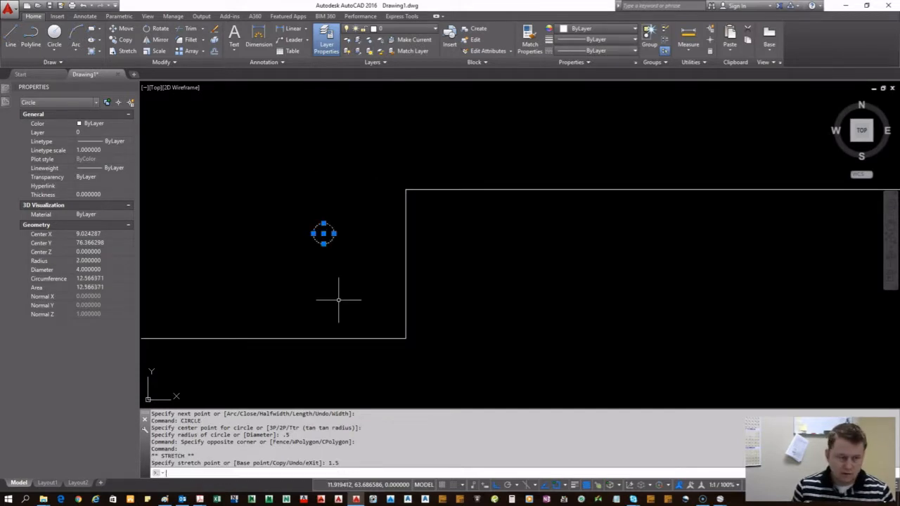
pyautogui.click(323, 244)
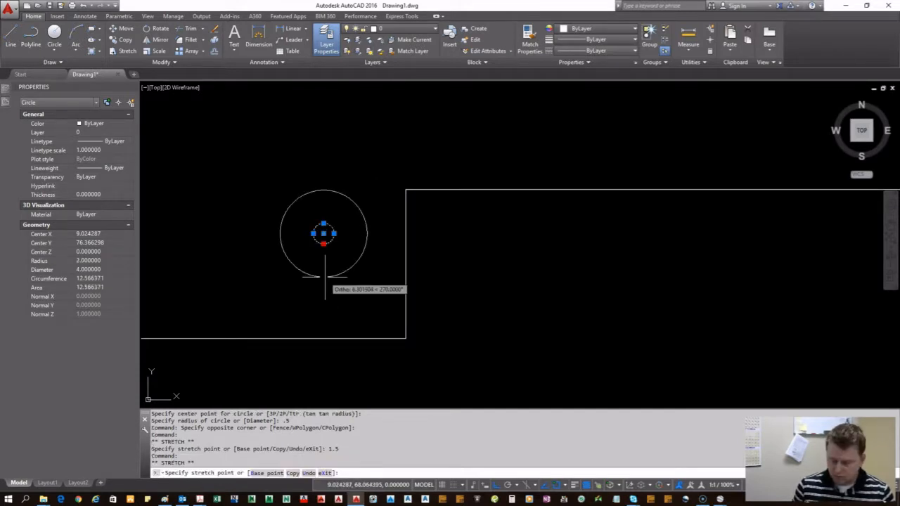
pyautogui.write('2')
pyautogui.press('Return')
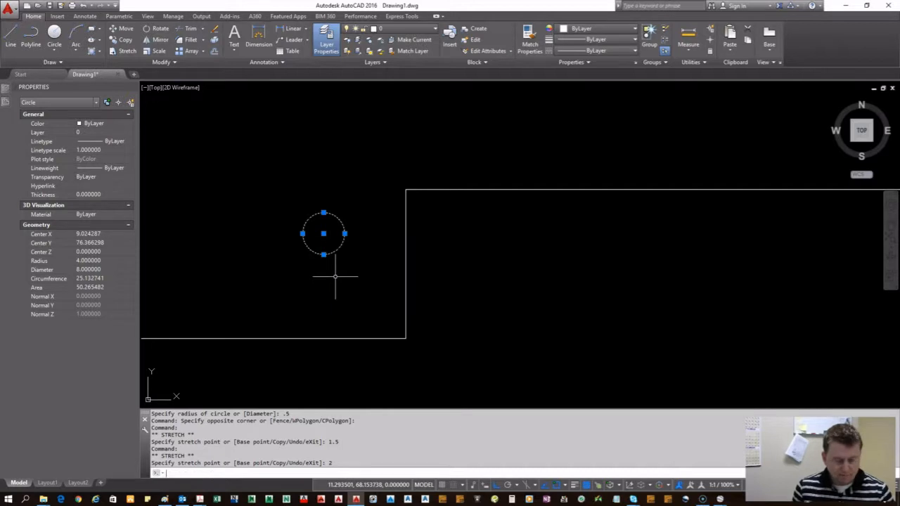
# Step: Move the circle down onto the first horizontal segment and across against the vertical segment, so it touches both sides of the corner
pyautogui.write('m')
pyautogui.press('Return')
pyautogui.click(328, 246)
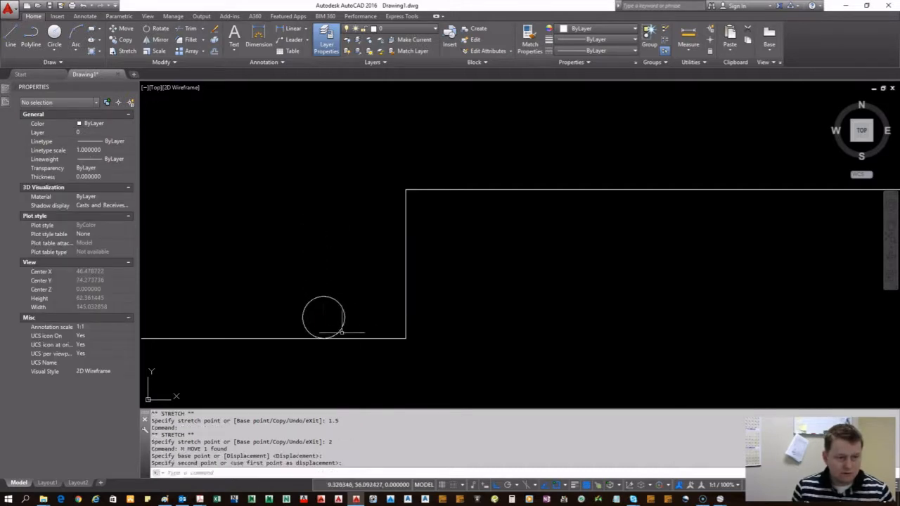
pyautogui.click(349, 323)
pyautogui.click(301, 312)
pyautogui.write('m')
pyautogui.press('Return')
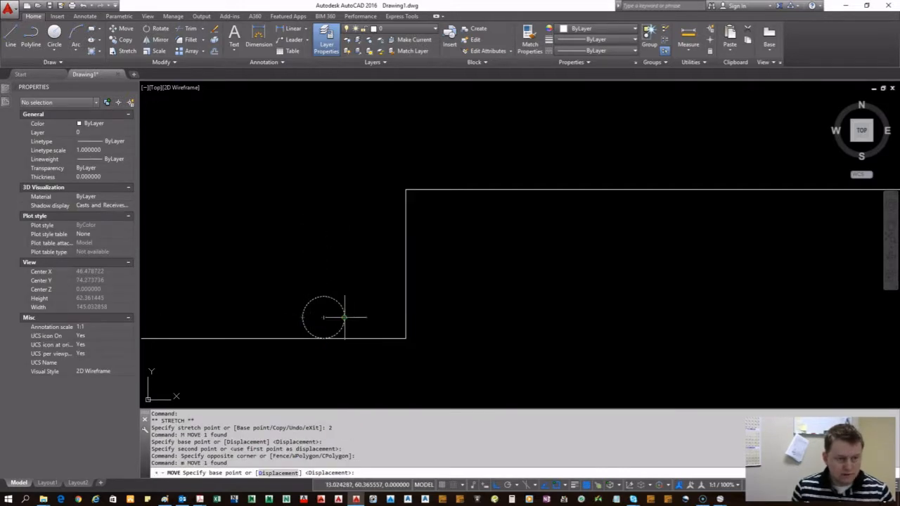
pyautogui.click(345, 317)
pyautogui.click(406, 317)
pyautogui.scroll(3, 402, 324)
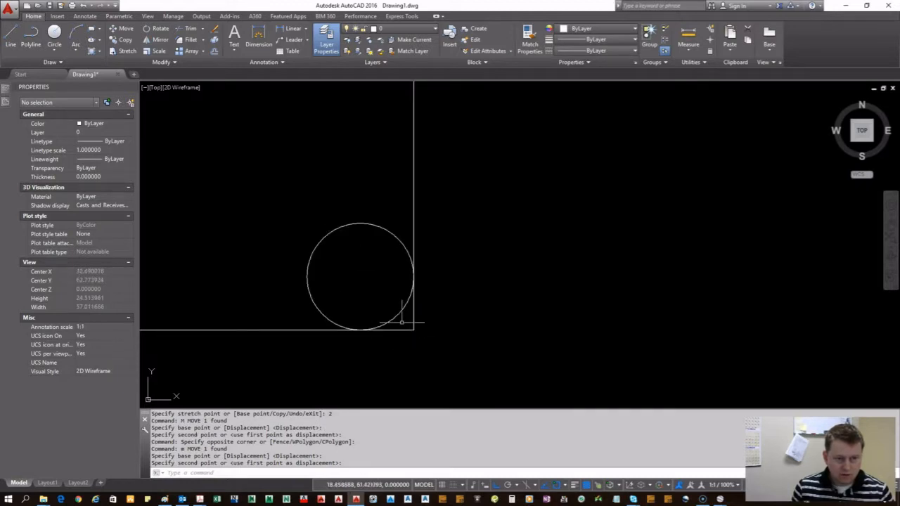
pyautogui.scroll(-4, 364, 294)
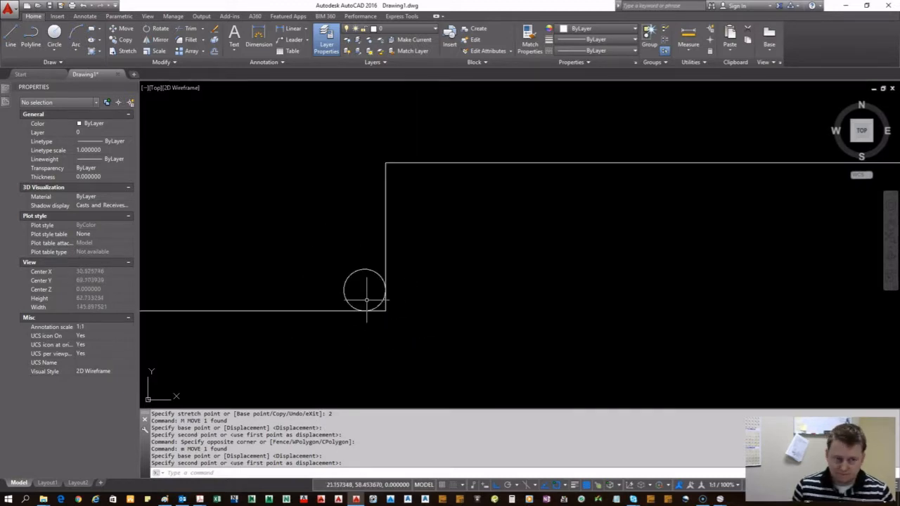
# Step: Fillet all corners of the stepped polyline using Fillet's Polyline option, picking the radius from the circle's center to its lower quadrant
pyautogui.write('fille')
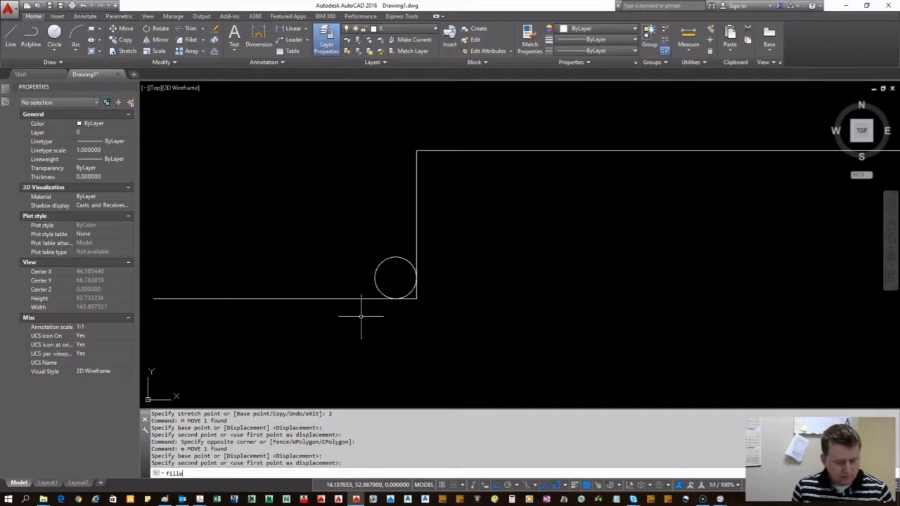
pyautogui.press('Return')
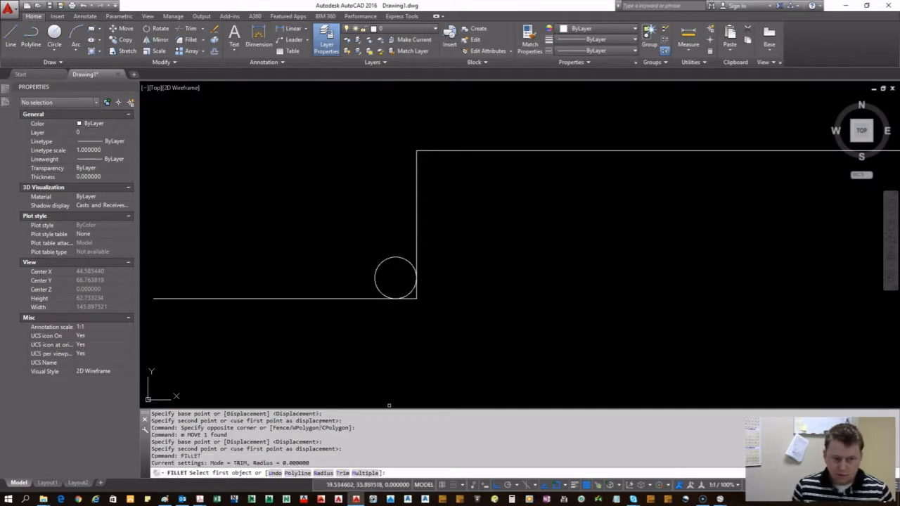
pyautogui.click(299, 473)
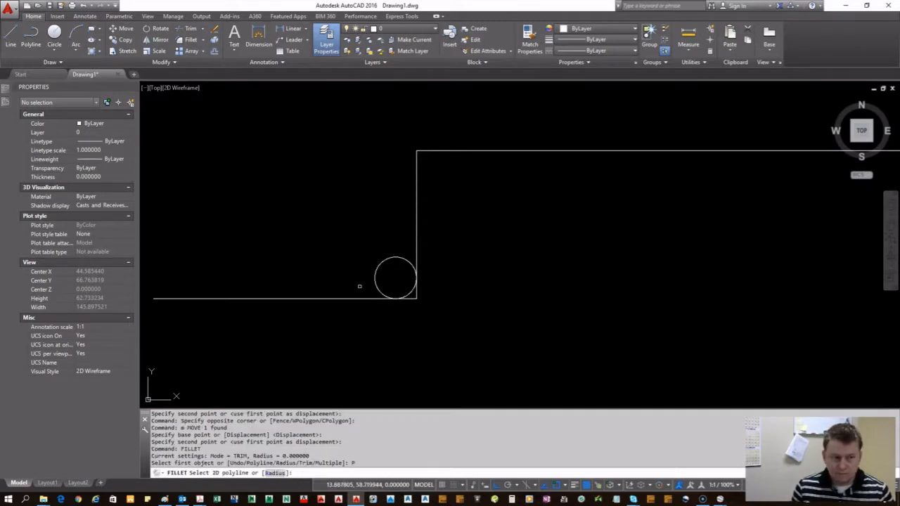
pyautogui.press('Return')
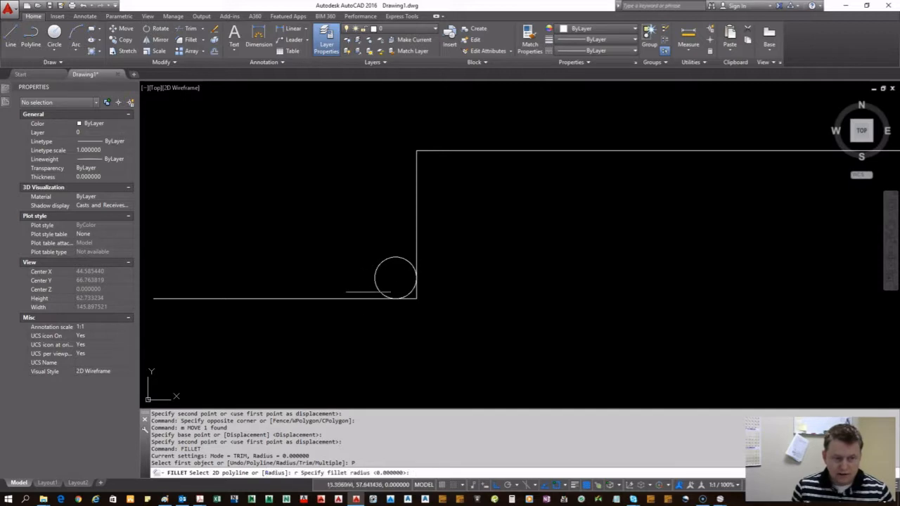
pyautogui.click(396, 277)
pyautogui.scroll(4, 395, 298)
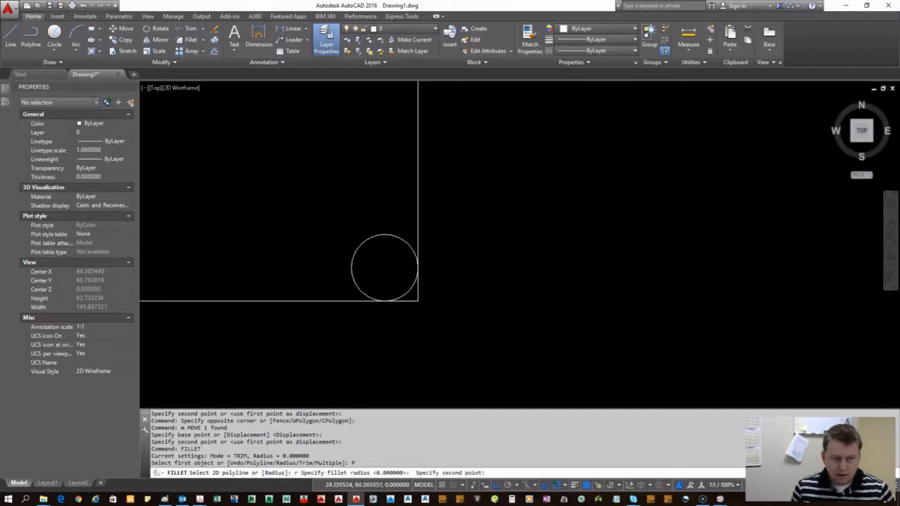
pyautogui.click(367, 304)
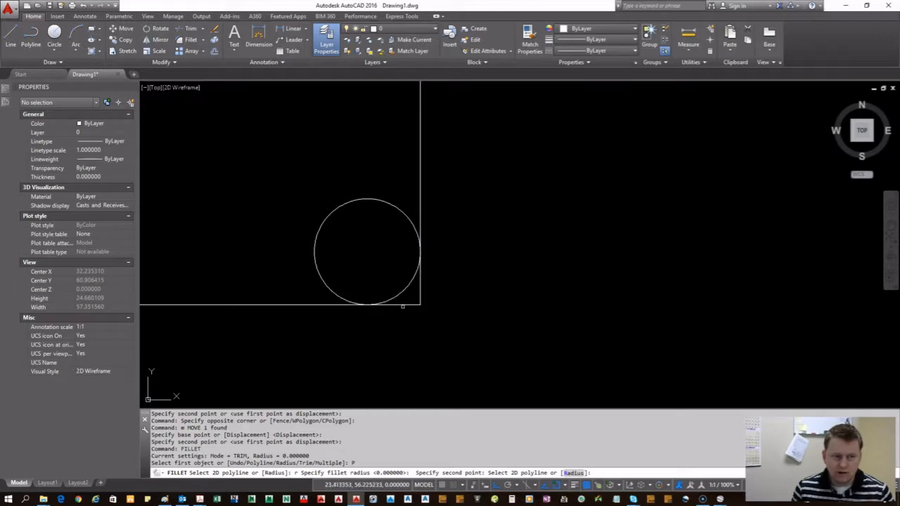
pyautogui.scroll(-6, 401, 311)
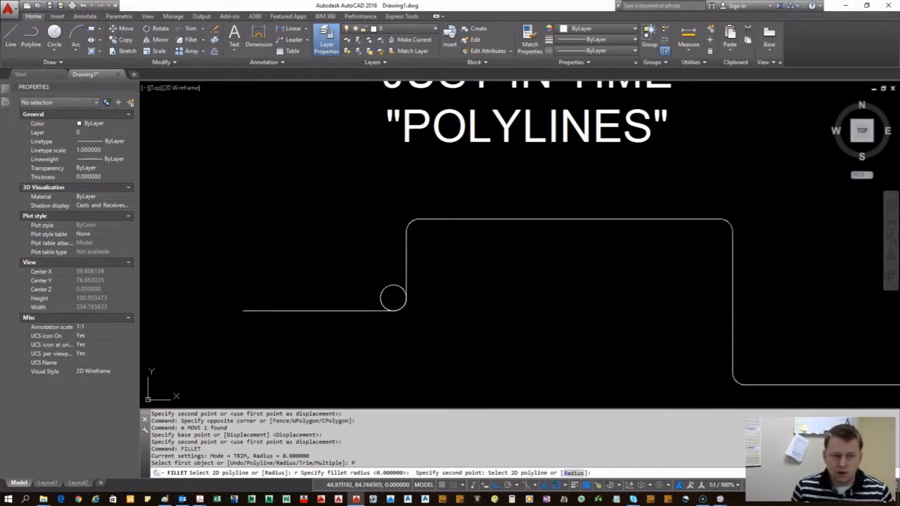
# Step: Delete the reference circle and the filleted polyline, leaving only the title text
pyautogui.click(331, 260)
pyautogui.click(539, 361)
pyautogui.press('Delete')
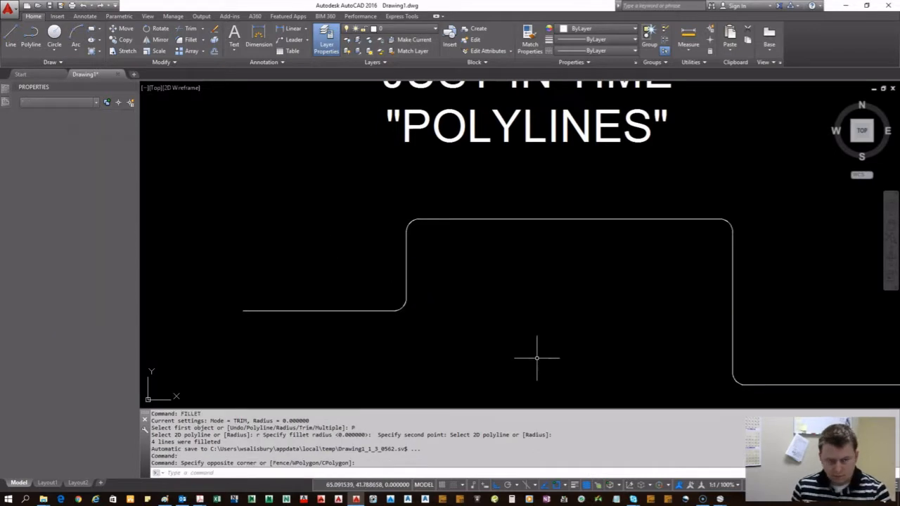
pyautogui.scroll(-5, 428, 329)
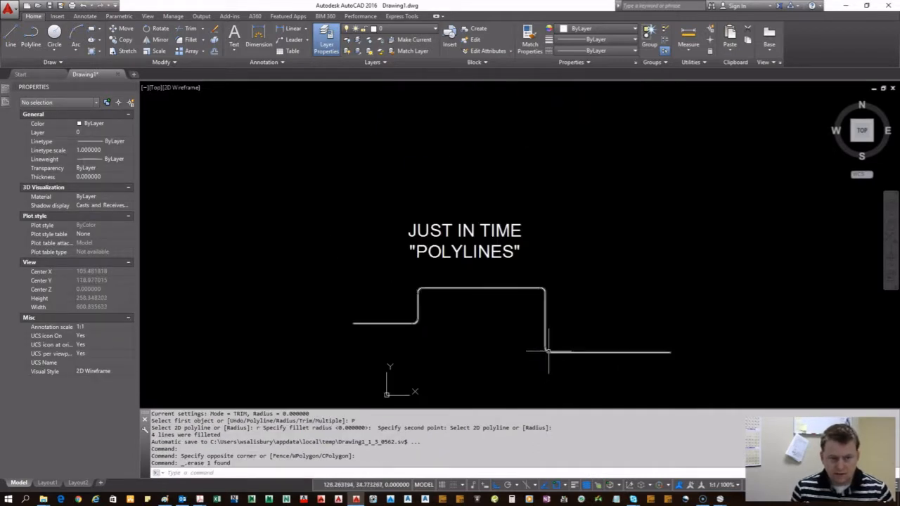
pyautogui.click(641, 320)
pyautogui.click(404, 327)
pyautogui.press('Delete')
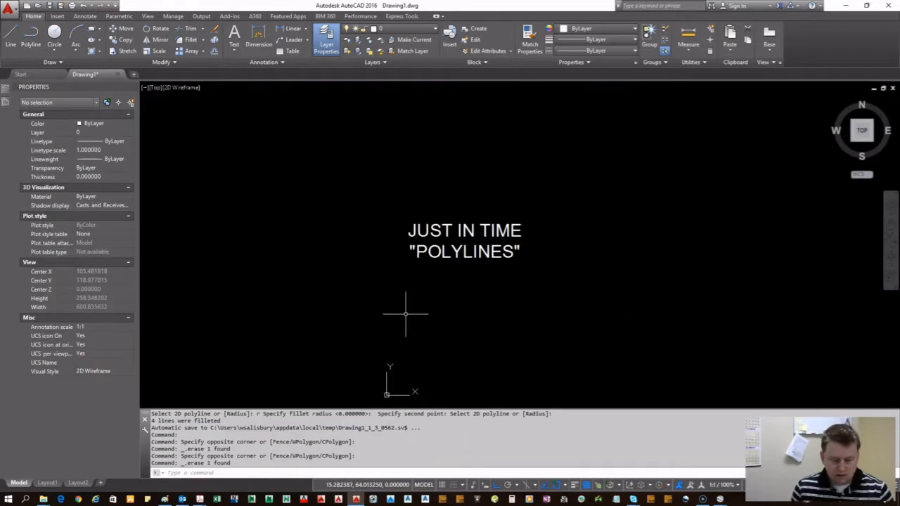
# Step: Draw a rectangle below the title as a four-sided polyline, finishing the last side with the Close option
pyautogui.write('pl')
pyautogui.press('Return')
pyautogui.click(360, 284)
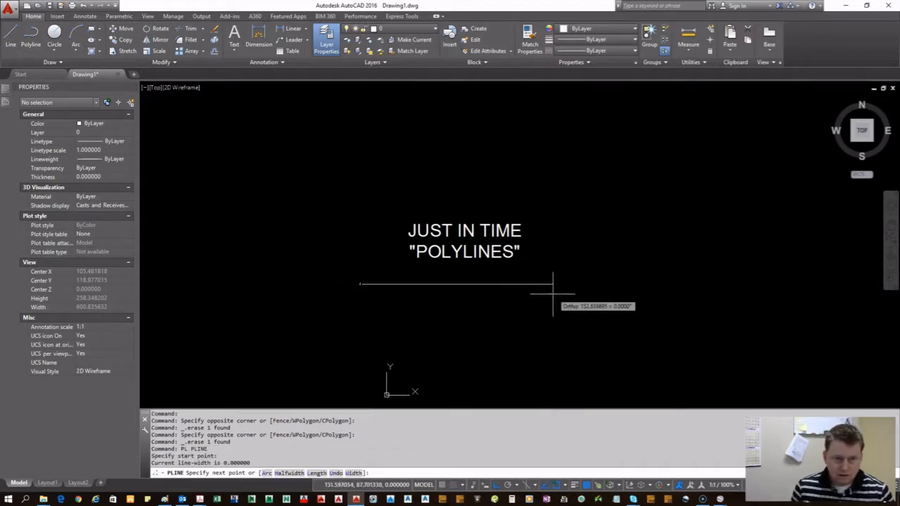
pyautogui.click(514, 284)
pyautogui.click(514, 338)
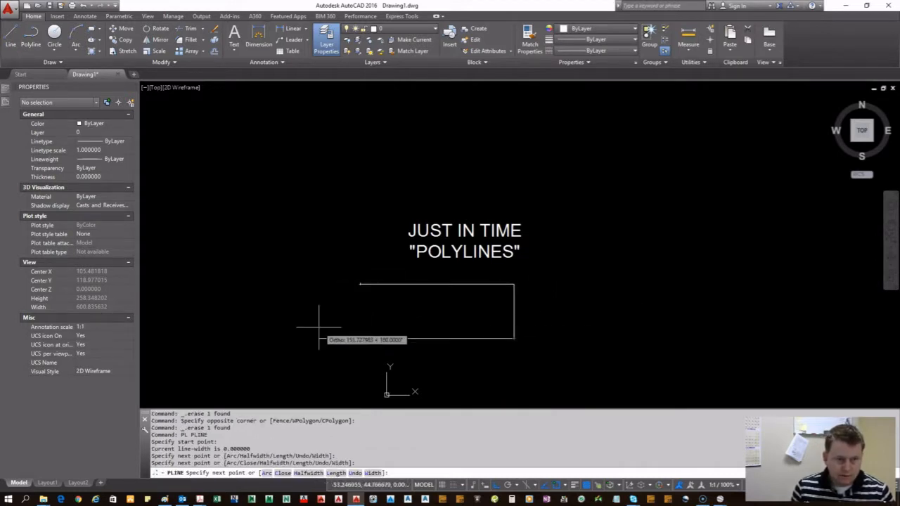
pyautogui.click(360, 316)
pyautogui.write('c')
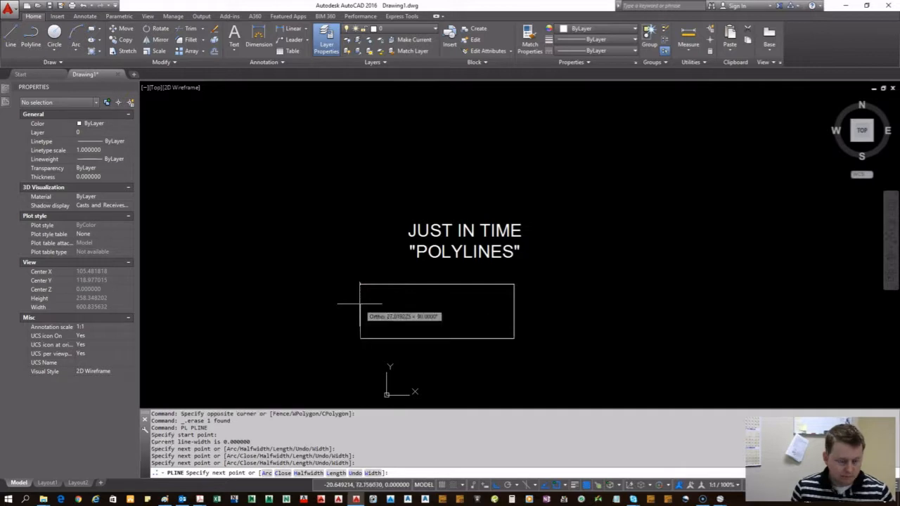
pyautogui.press('Return')
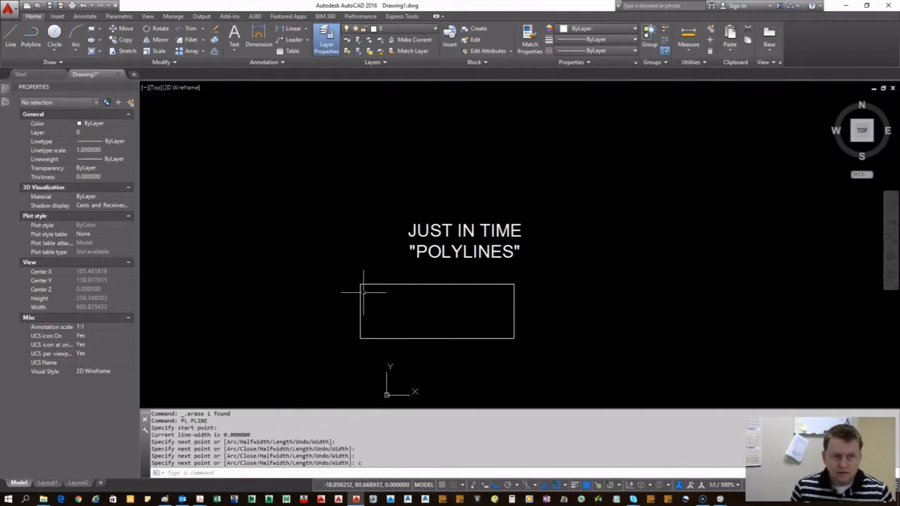
# Step: Inspect the rectangle's starting corner and select the rectangle to check its Closed property
pyautogui.scroll(4, 352, 298)
pyautogui.scroll(-2, 528, 239)
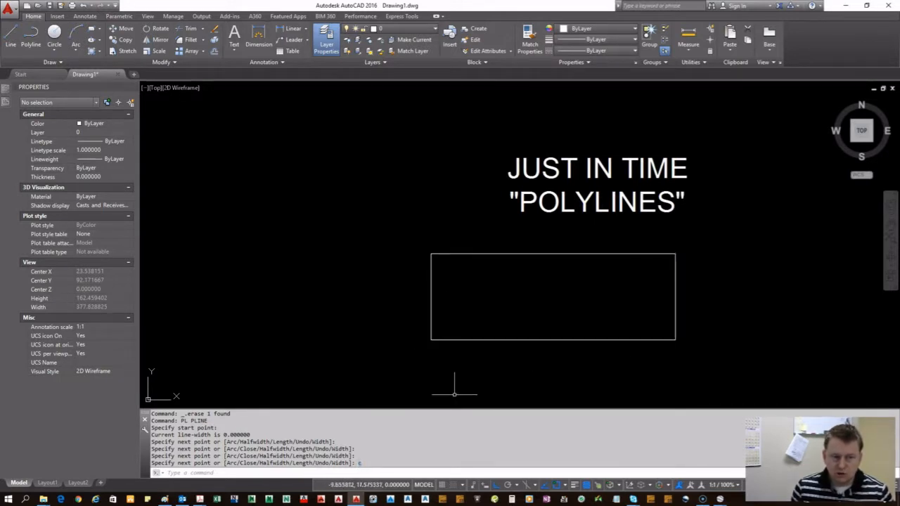
pyautogui.press('Return')
pyautogui.press('Escape')
pyautogui.click(463, 340)
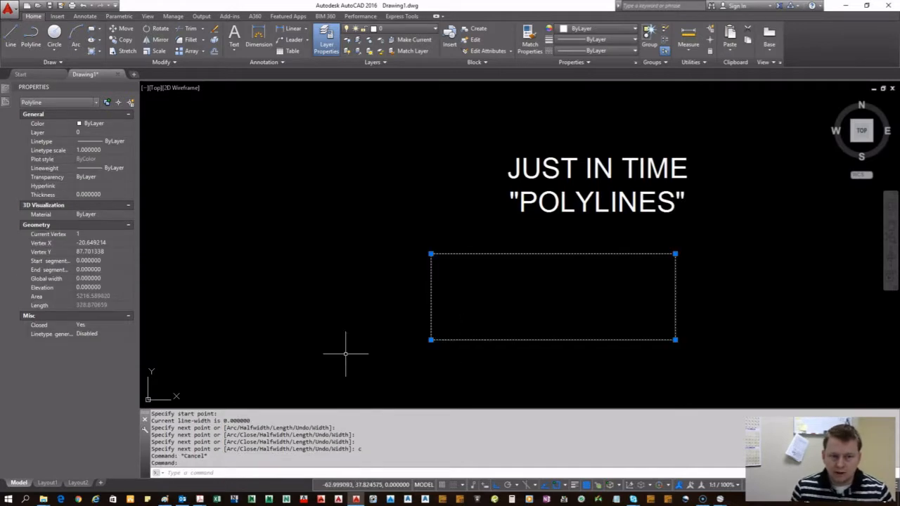
pyautogui.scroll(-3, 296, 356)
pyautogui.moveTo(543, 367); pyautogui.dragTo(484, 335, button='middle')
pyautogui.press('Escape')
# Step: Draw an irregular self-crossing polyline with ten vertices beside the title, switching Ortho off after the fourth vertex, and close it
pyautogui.write('pl')
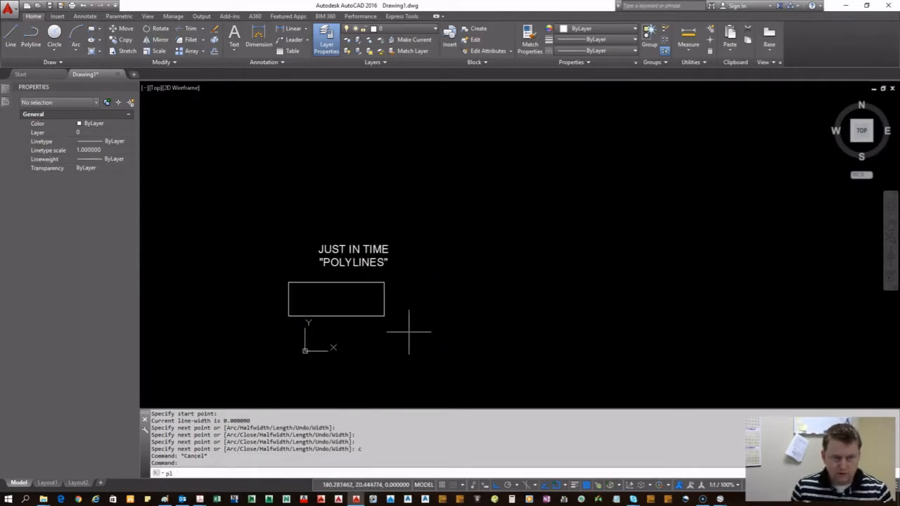
pyautogui.press('Return')
pyautogui.click(429, 341)
pyautogui.click(430, 229)
pyautogui.click(629, 229)
pyautogui.click(400, 230)
pyautogui.press('F8')
pyautogui.click(691, 367)
pyautogui.click(568, 346)
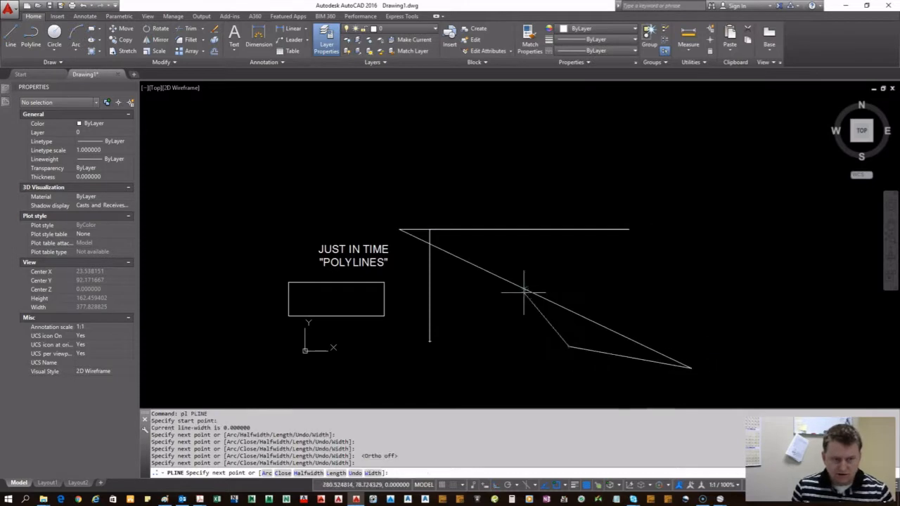
pyautogui.click(526, 288)
pyautogui.click(605, 211)
pyautogui.click(556, 159)
pyautogui.click(431, 148)
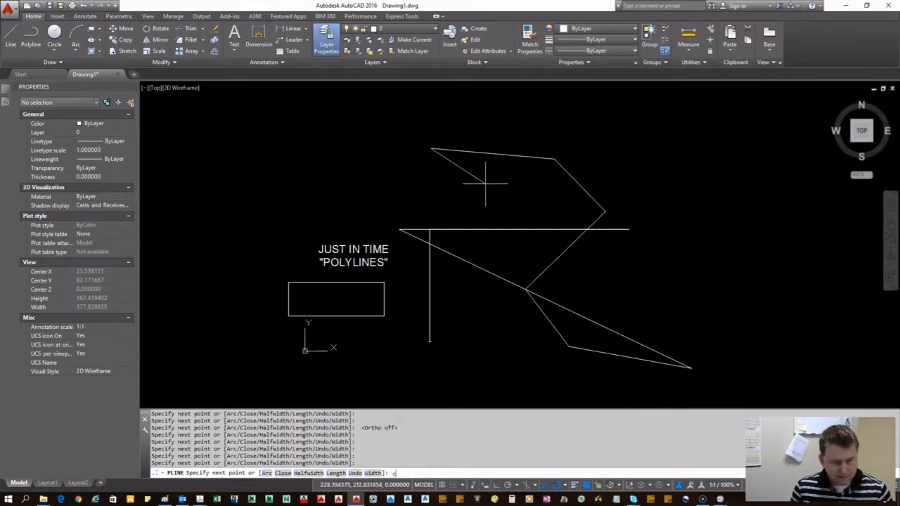
pyautogui.press('Return')
# Step: Select the irregular polyline and stretch its uppermost vertex down to a spot beside the starting vertex
pyautogui.click(521, 180)
pyautogui.click(471, 131)
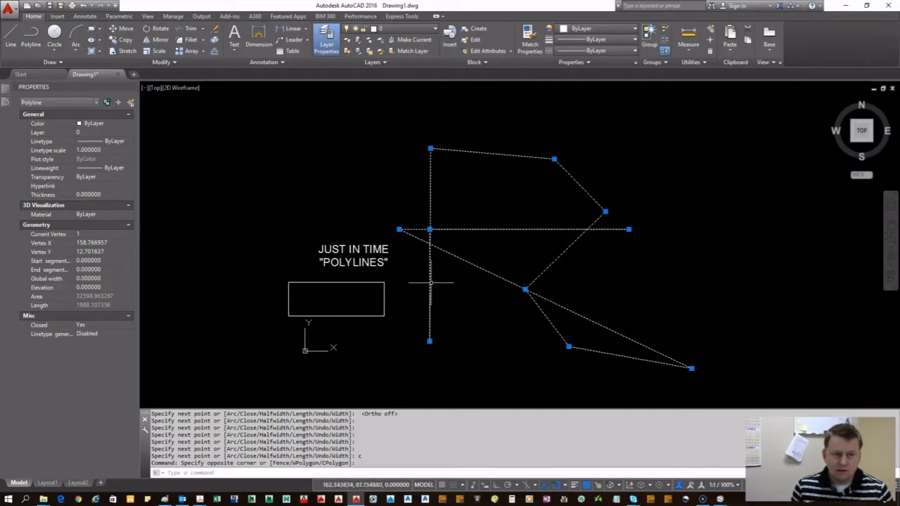
pyautogui.click(430, 149)
pyautogui.click(474, 360)
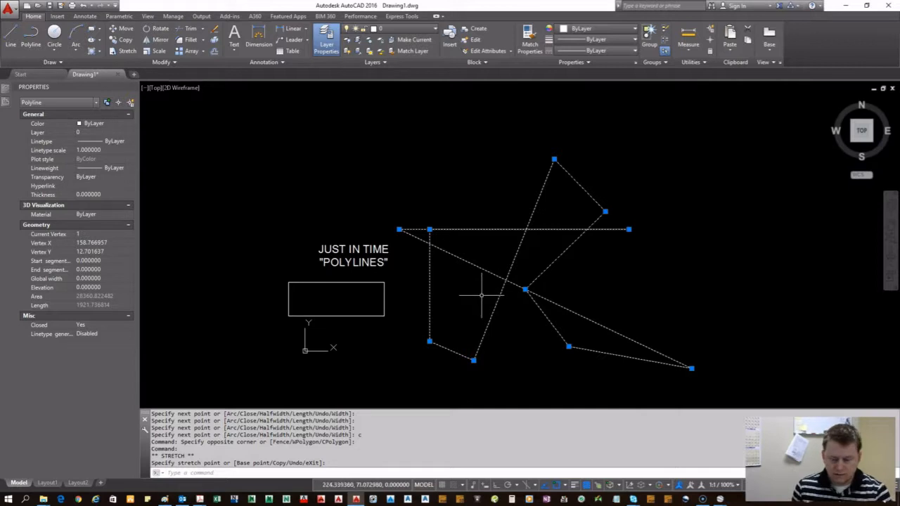
# Step: Delete the irregular polyline and the closed rectangle
pyautogui.press('Delete')
pyautogui.moveTo(458, 346); pyautogui.dragTo(305, 265)
pyautogui.press('Escape')
pyautogui.moveTo(426, 313); pyautogui.dragTo(341, 331)
pyautogui.press('Delete')
# Step: Draw an irregular eight-vertex polyline below the title, with a horizontal first segment in Ortho and free segments back to its start point
pyautogui.moveTo(385, 300)
pyautogui.mouseDown(button='middle')
pyautogui.moveTo(438, 233)
pyautogui.moveTo(440, 196)
pyautogui.mouseUp(button='middle')
pyautogui.press('Return')
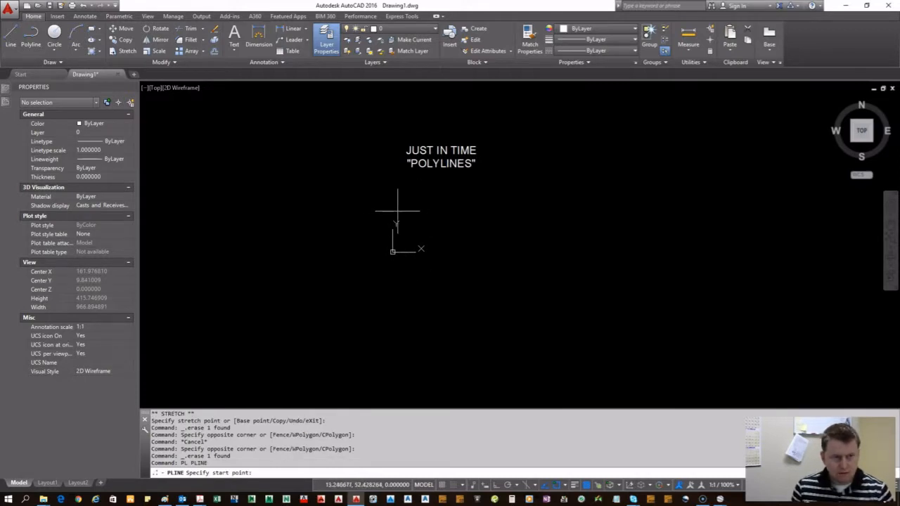
pyautogui.click(387, 211)
pyautogui.press('F8')
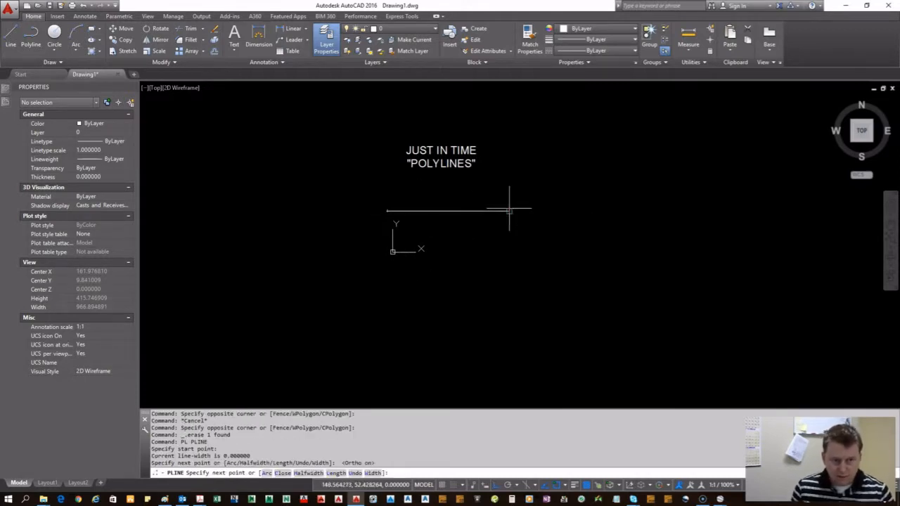
pyautogui.click(511, 211)
pyautogui.press('F8')
pyautogui.click(580, 265)
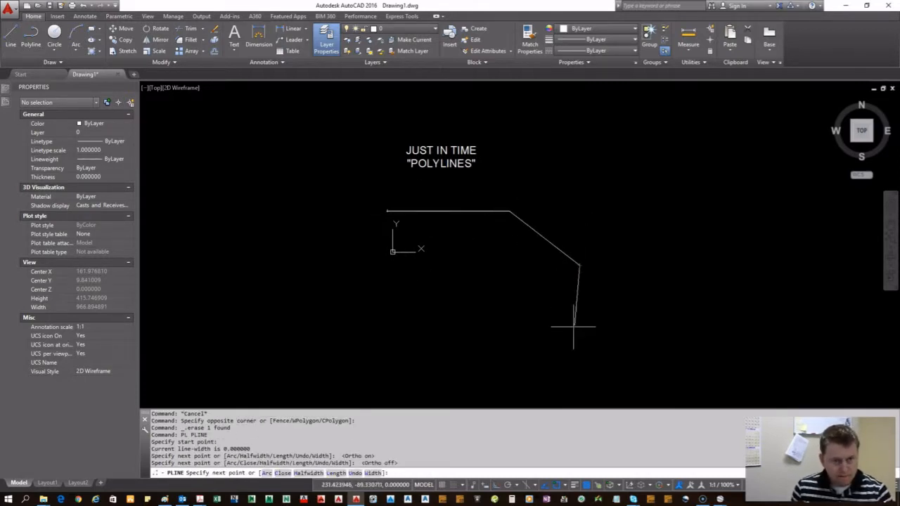
pyautogui.click(541, 352)
pyautogui.click(370, 352)
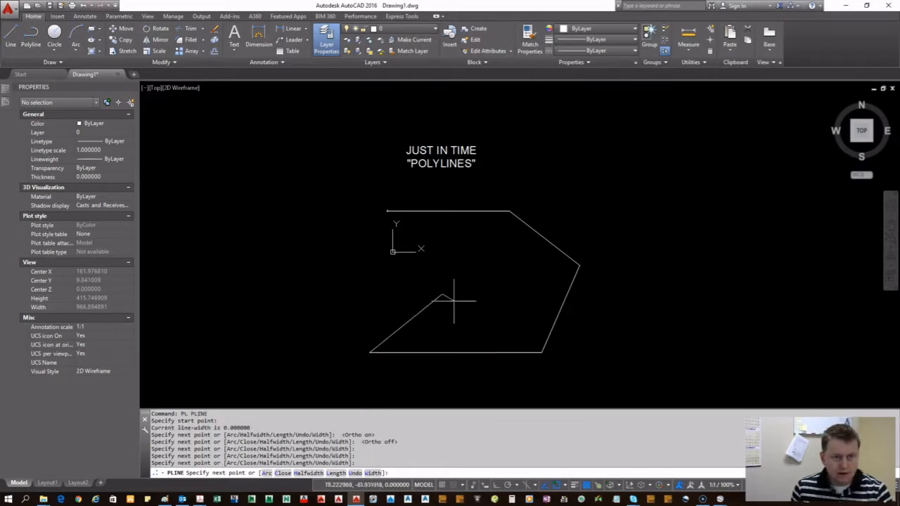
pyautogui.click(450, 250)
pyautogui.click(425, 232)
pyautogui.click(387, 211)
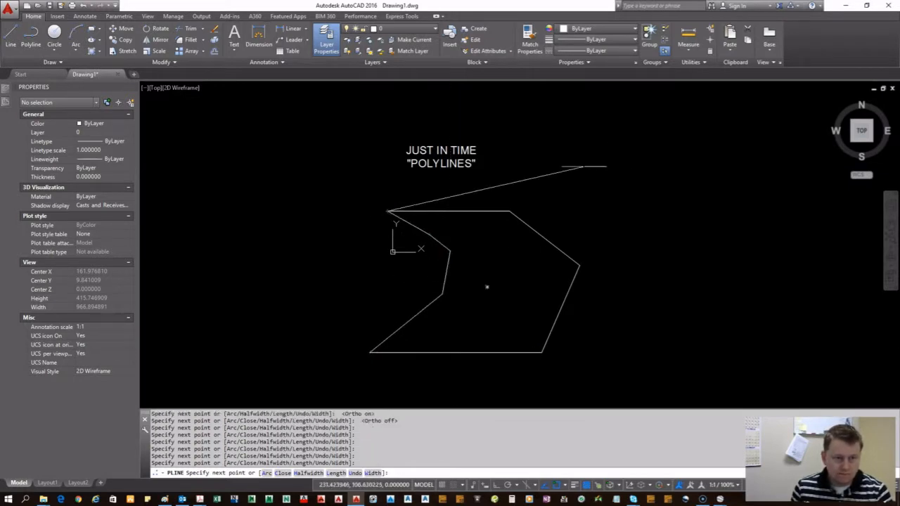
pyautogui.rightClick(619, 167)
pyautogui.click(641, 172)
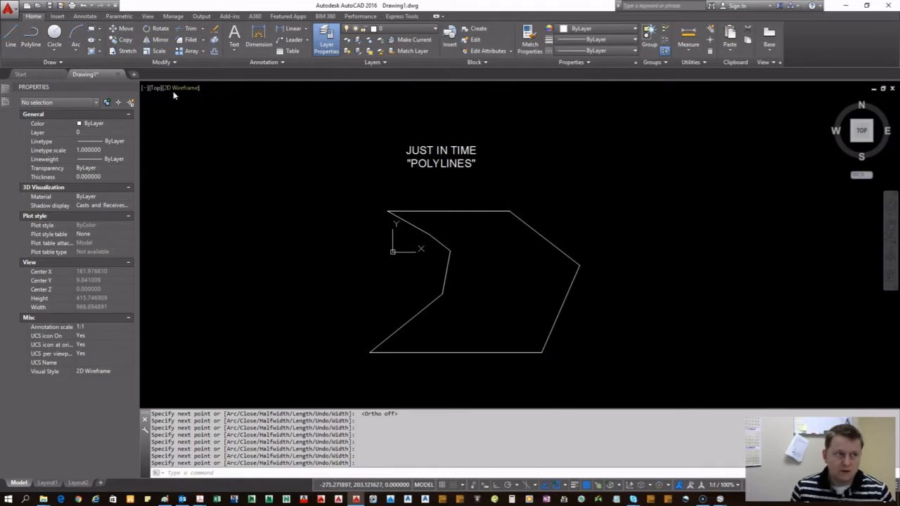
# Step: Switch the viewport to the SW Isometric view and look over the polyline outline
pyautogui.click(154, 88)
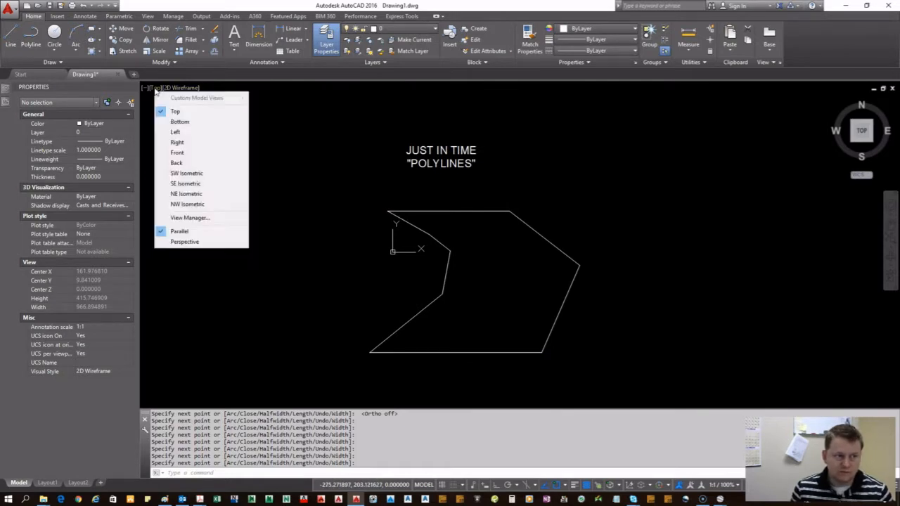
pyautogui.click(190, 173)
pyautogui.scroll(-4, 476, 291)
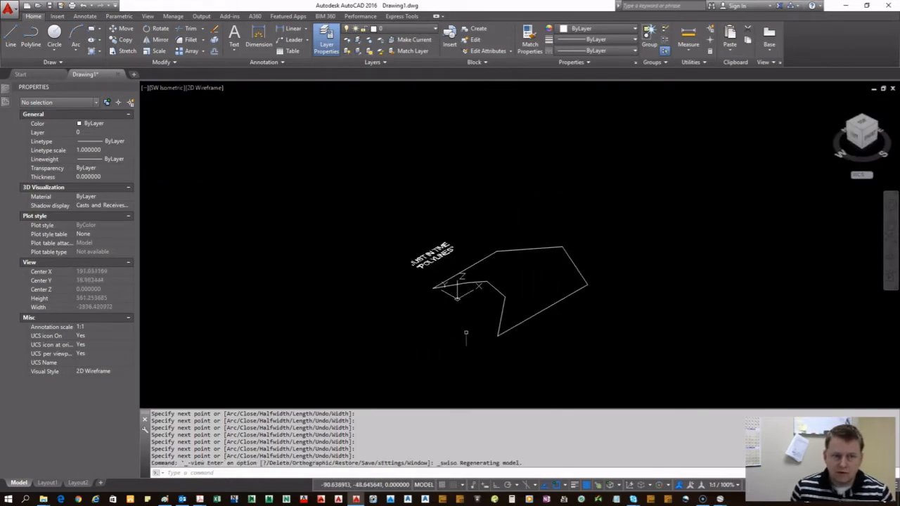
pyautogui.scroll(4, 480, 335)
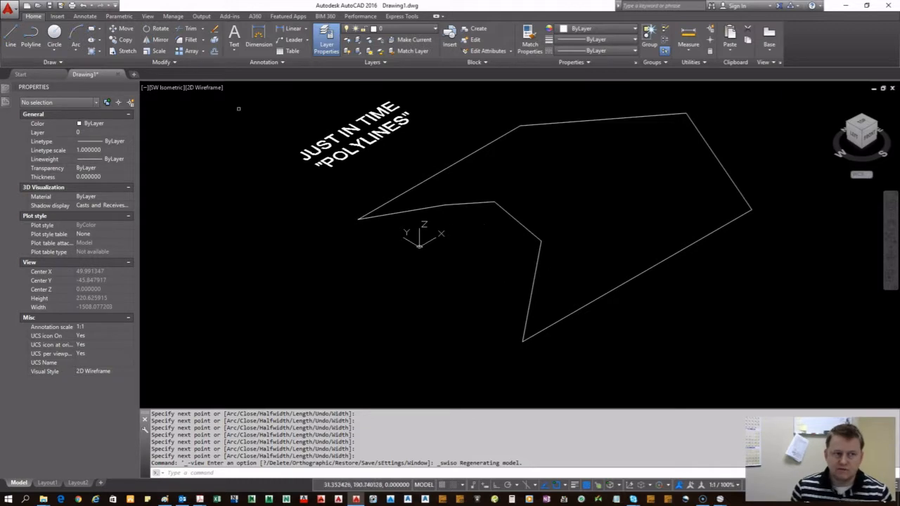
pyautogui.scroll(-4, 541, 283)
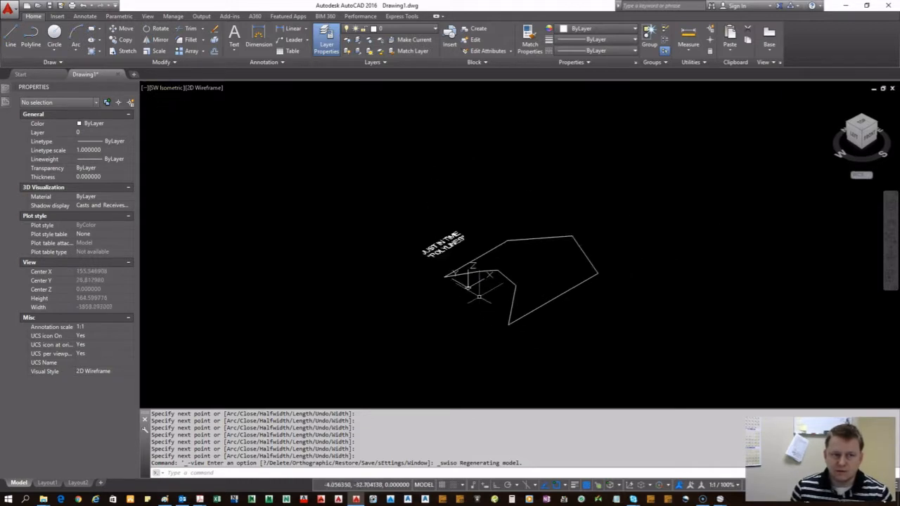
pyautogui.scroll(6, 460, 266)
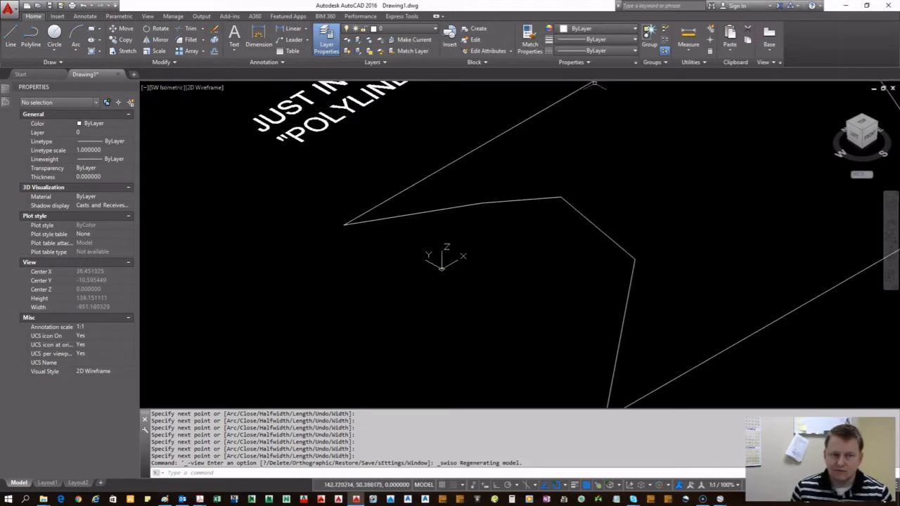
pyautogui.scroll(-5, 499, 270)
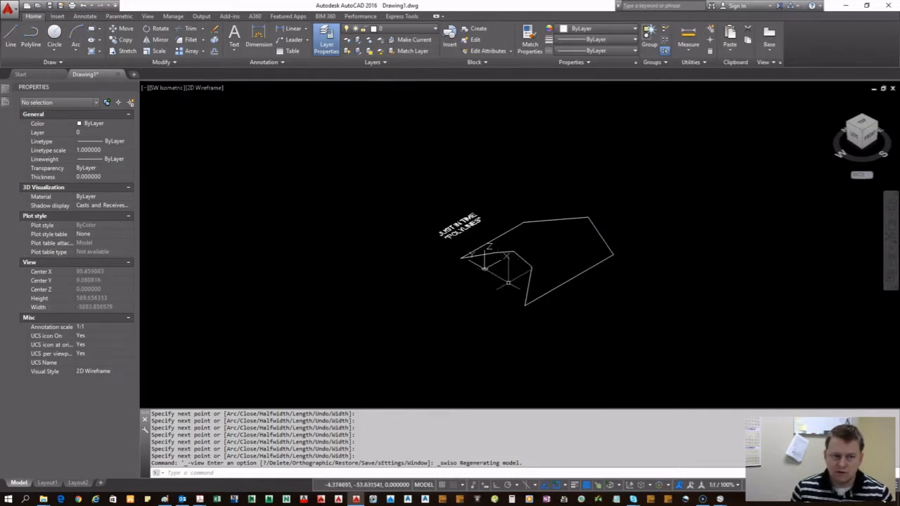
# Step: Extrude the irregular polyline upward to a height of about 262 units
pyautogui.click(591, 317)
pyautogui.click(505, 288)
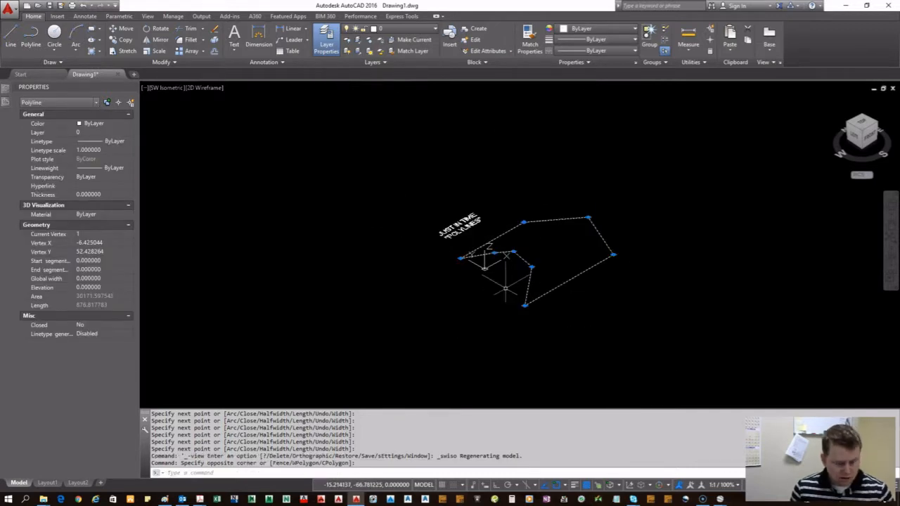
pyautogui.write('extrude')
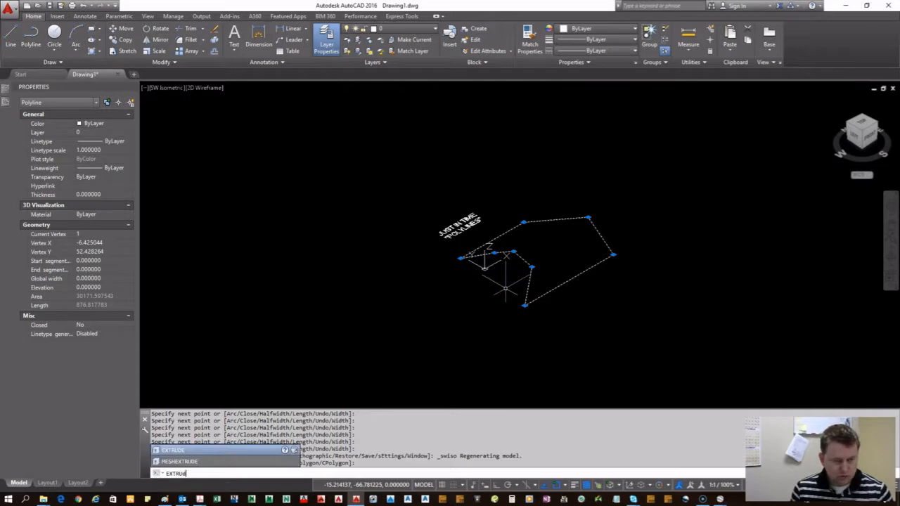
pyautogui.press('Return')
pyautogui.click(505, 123)
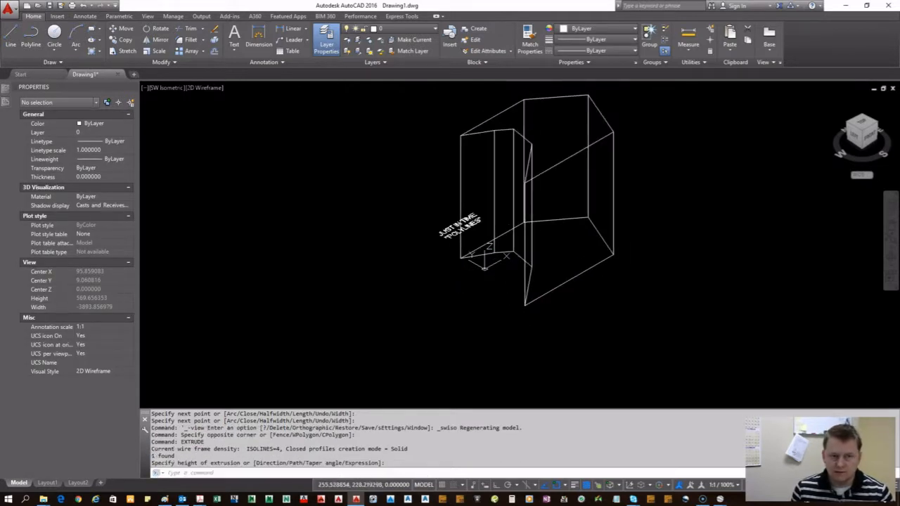
# Step: Draw a second polyline with seven vertices beside the extruded solid, ending it back at its start point
pyautogui.moveTo(715, 287); pyautogui.dragTo(605, 315, button='middle')
pyautogui.write('pl')
pyautogui.press('Return')
pyautogui.click(686, 206)
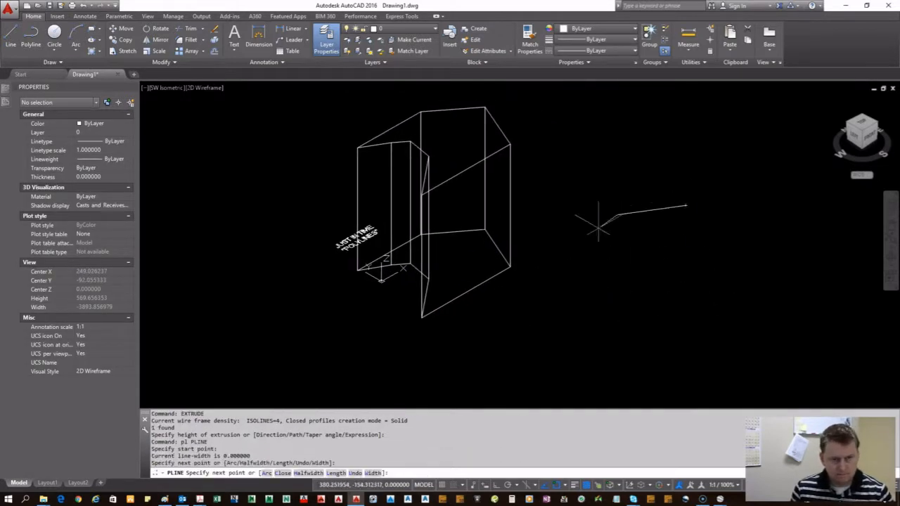
pyautogui.click(616, 215)
pyautogui.click(596, 265)
pyautogui.click(635, 313)
pyautogui.click(706, 332)
pyautogui.click(755, 288)
pyautogui.click(688, 205)
pyautogui.press('Return')
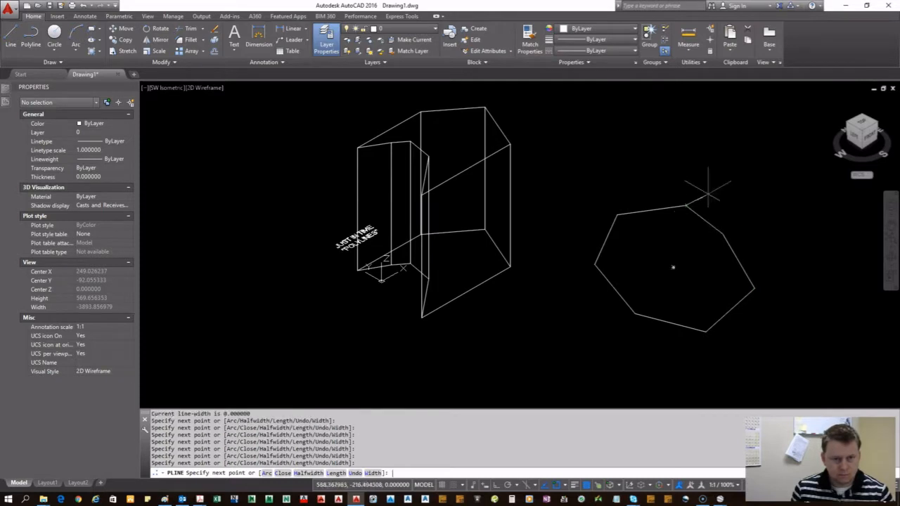
# Step: Extrude the seven-sided polyline upward to slightly less than the first solid's height
pyautogui.click(780, 317)
pyautogui.click(645, 276)
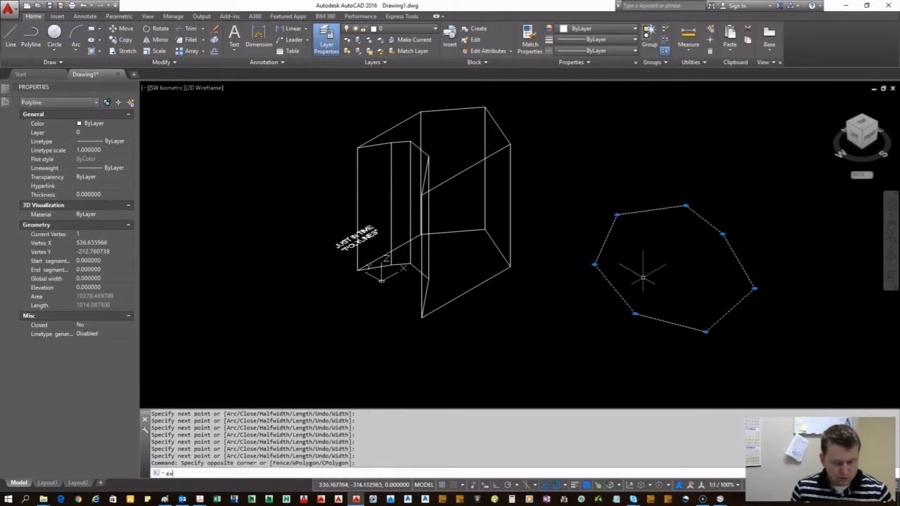
pyautogui.write('extru')
pyautogui.press('Return')
pyautogui.press('Return')
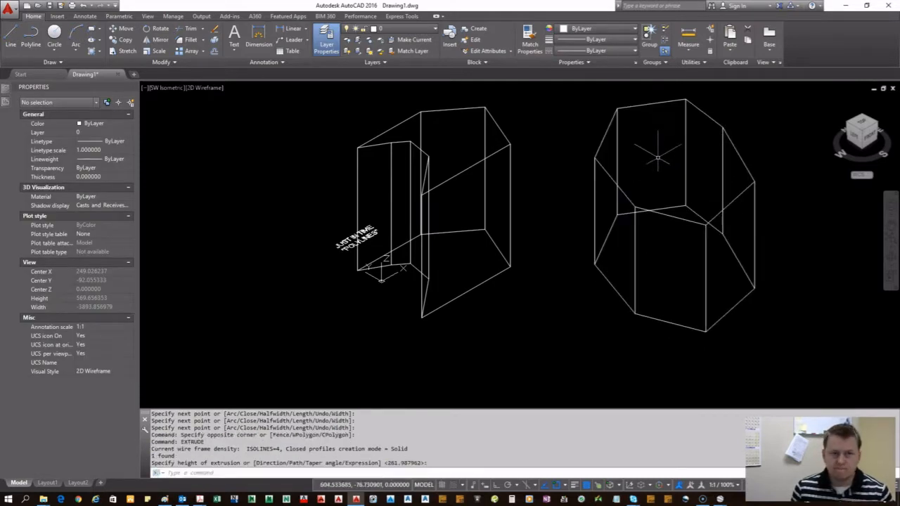
pyautogui.press('Return')
# Step: Apply the Conceptual visual style and orbit around the two extruded solids
pyautogui.click(213, 87)
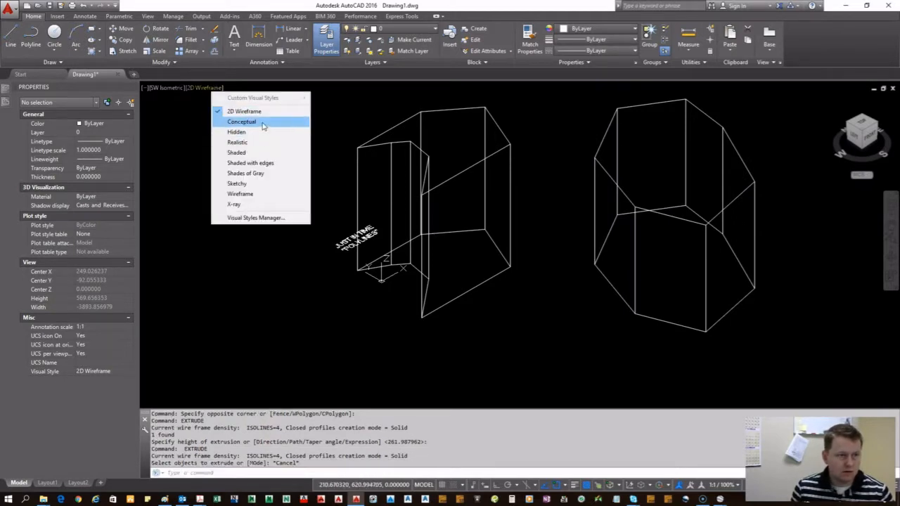
pyautogui.click(252, 122)
pyautogui.keyDown('shift'); pyautogui.moveTo(603, 328); pyautogui.dragTo(586, 378, button='middle'); pyautogui.keyUp('shift')
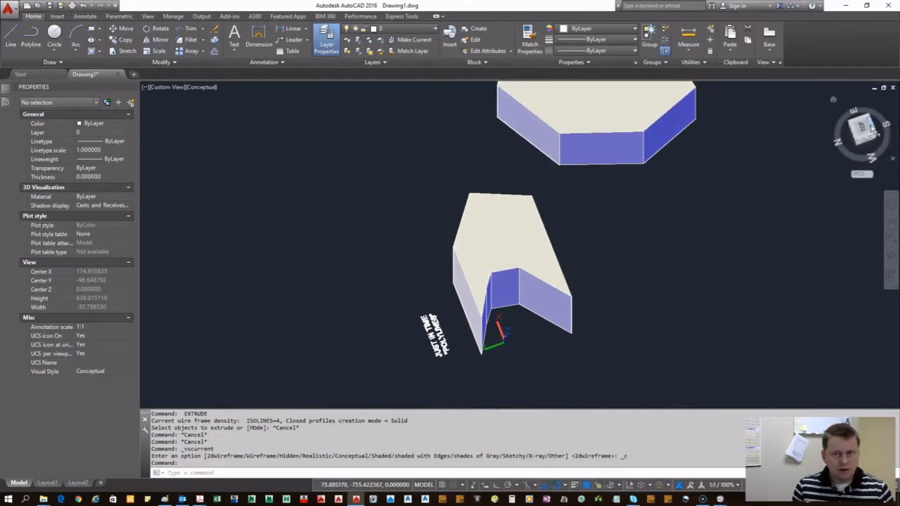
# Step: Return to the Top view with north up and delete both extruded solids
pyautogui.click(872, 128)
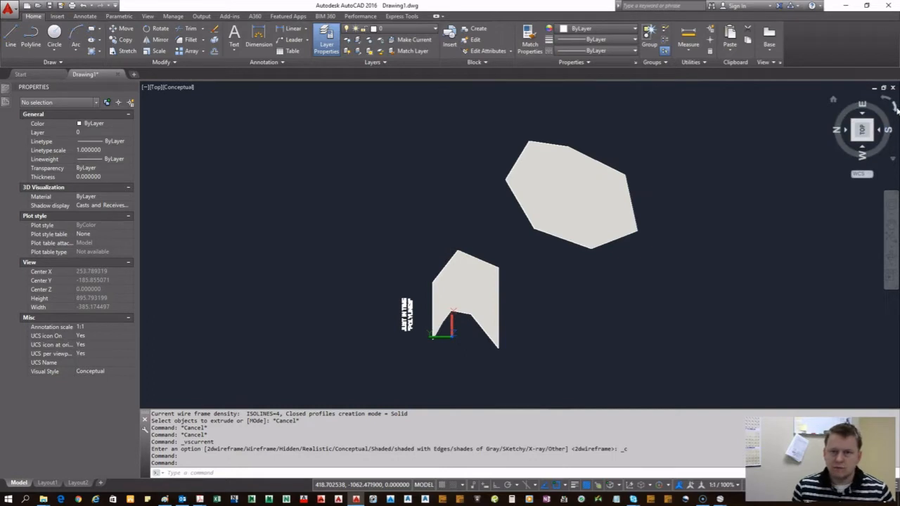
pyautogui.click(709, 311)
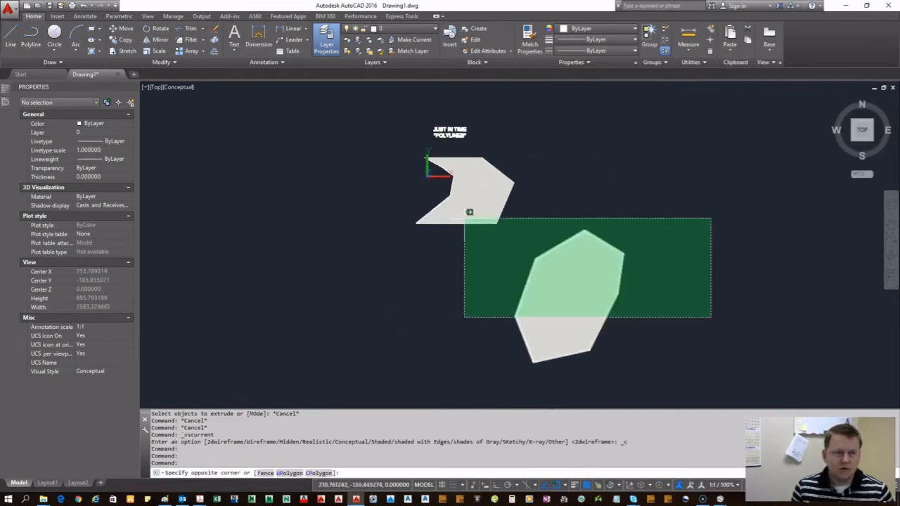
pyautogui.click(444, 207)
pyautogui.press('Delete')
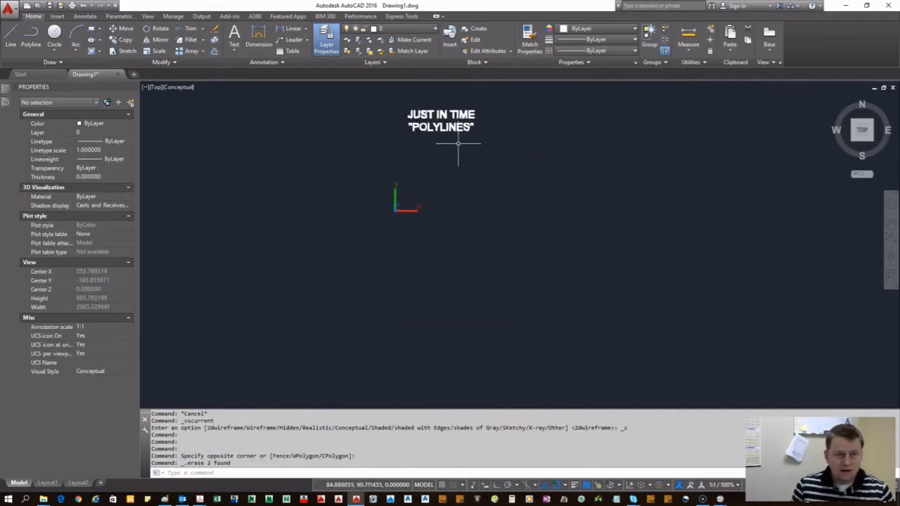